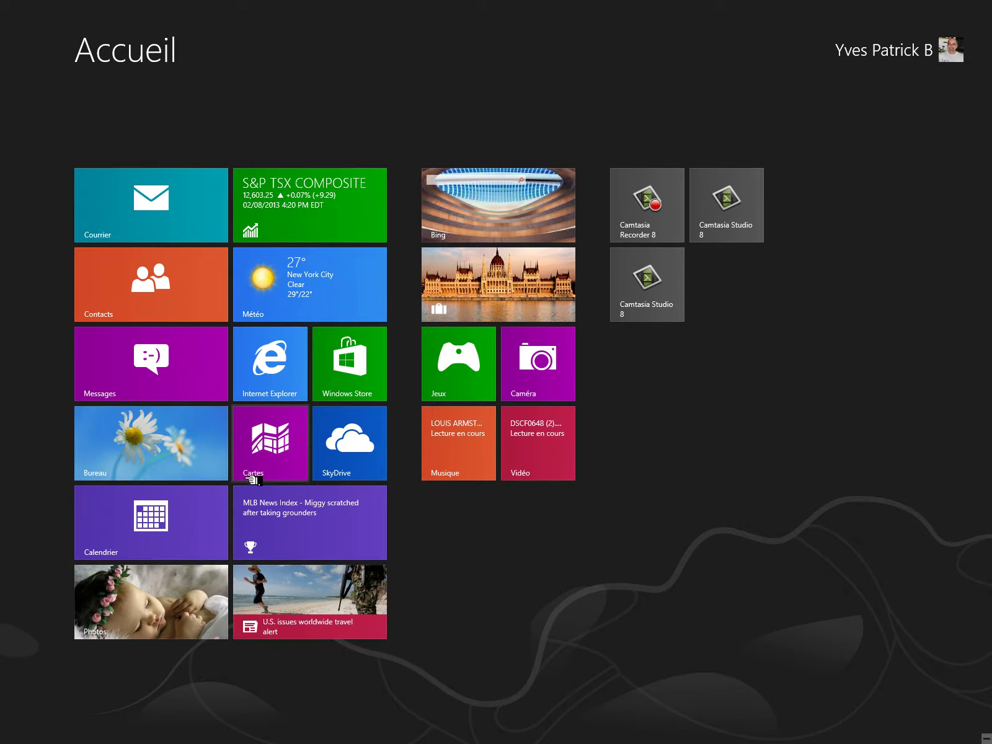
- Switch from the Windows 8 Start screen to the desktop using the Bureau tile
left_click(200, 458)
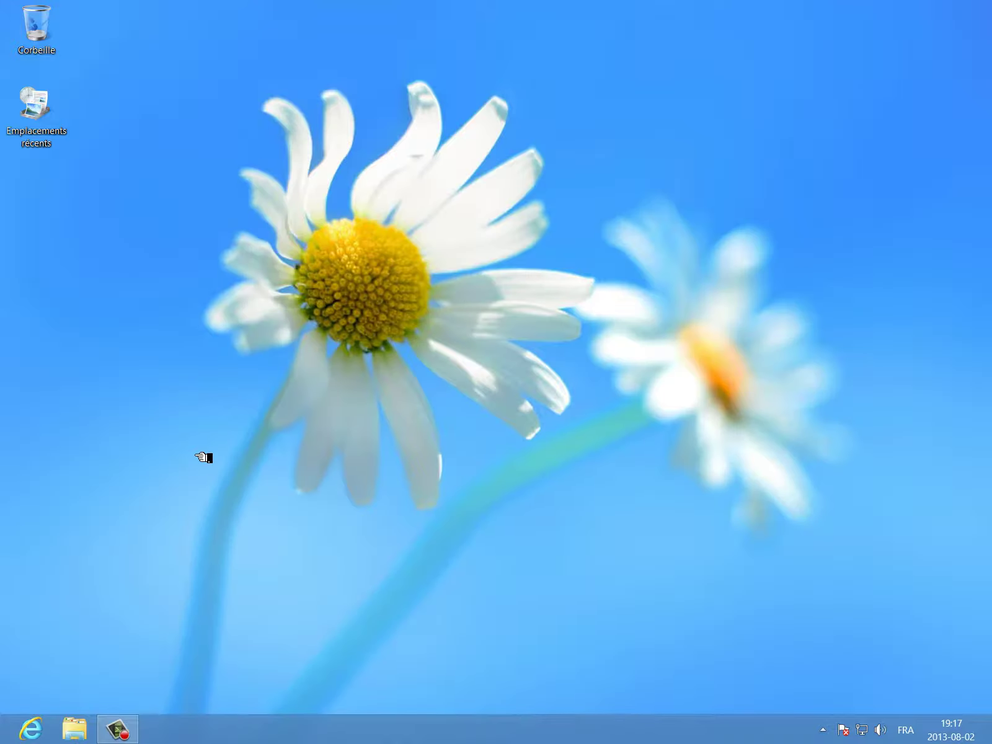
- In Internet Explorer, search Google for 'avast gratuit' from the typed 'avast' suggestion
left_click(36, 738)
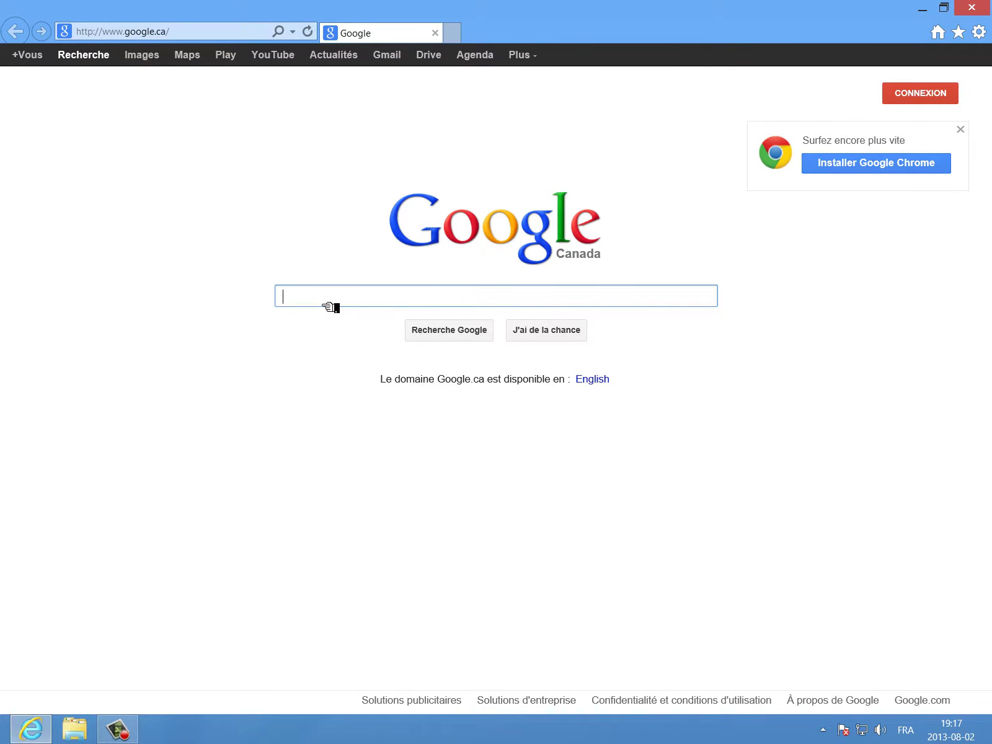
type("ava")
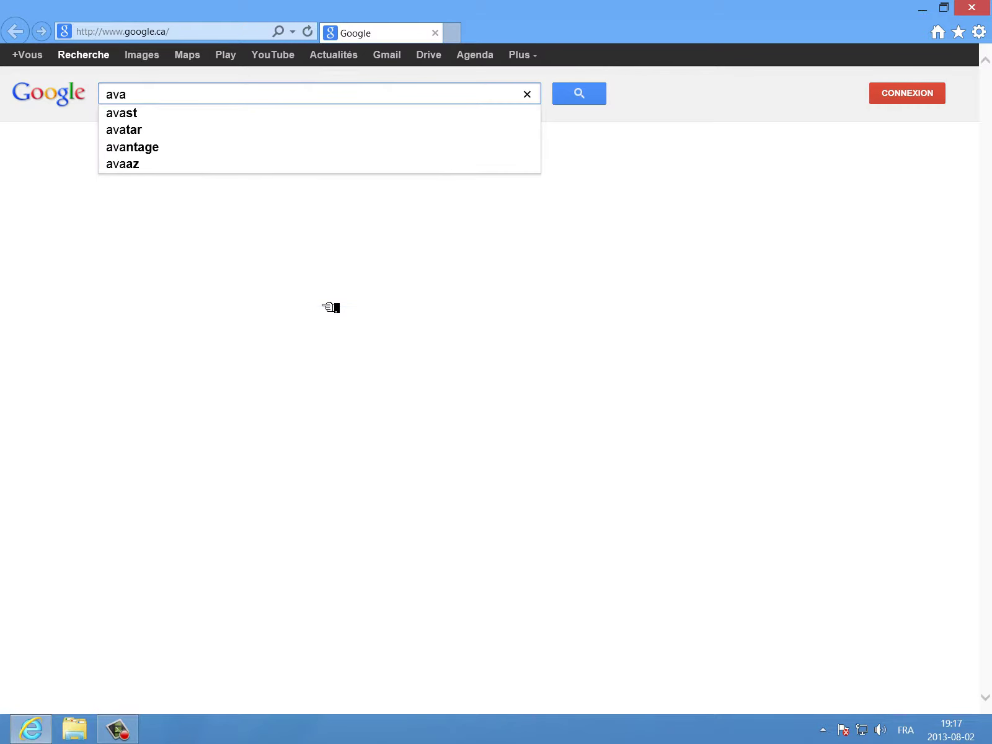
type("st")
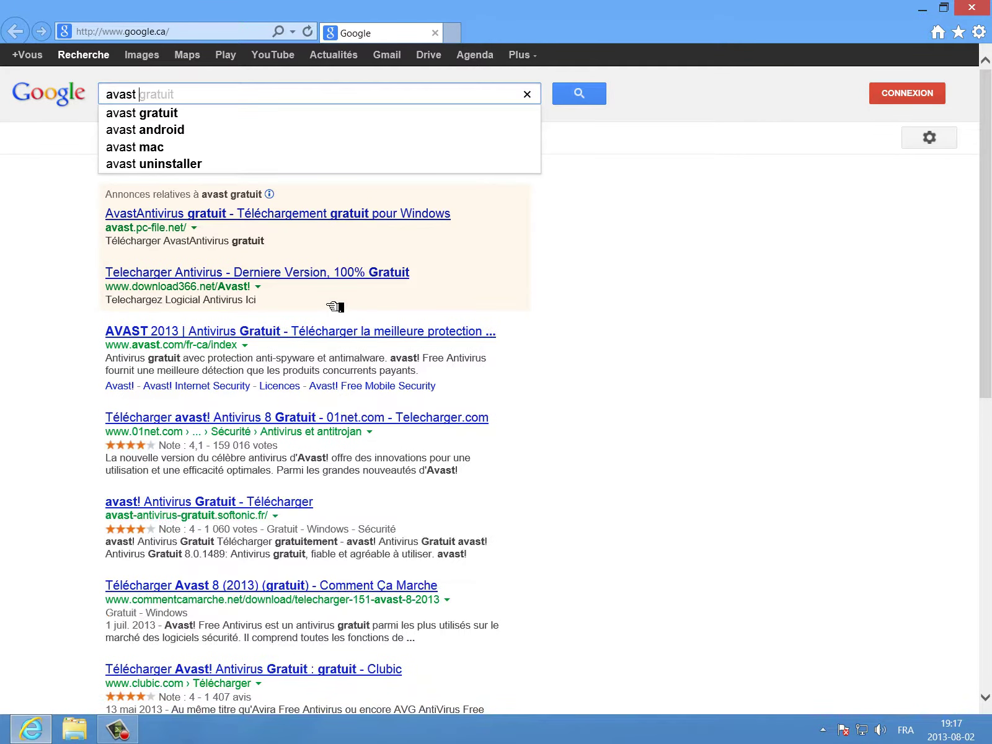
left_click(251, 120)
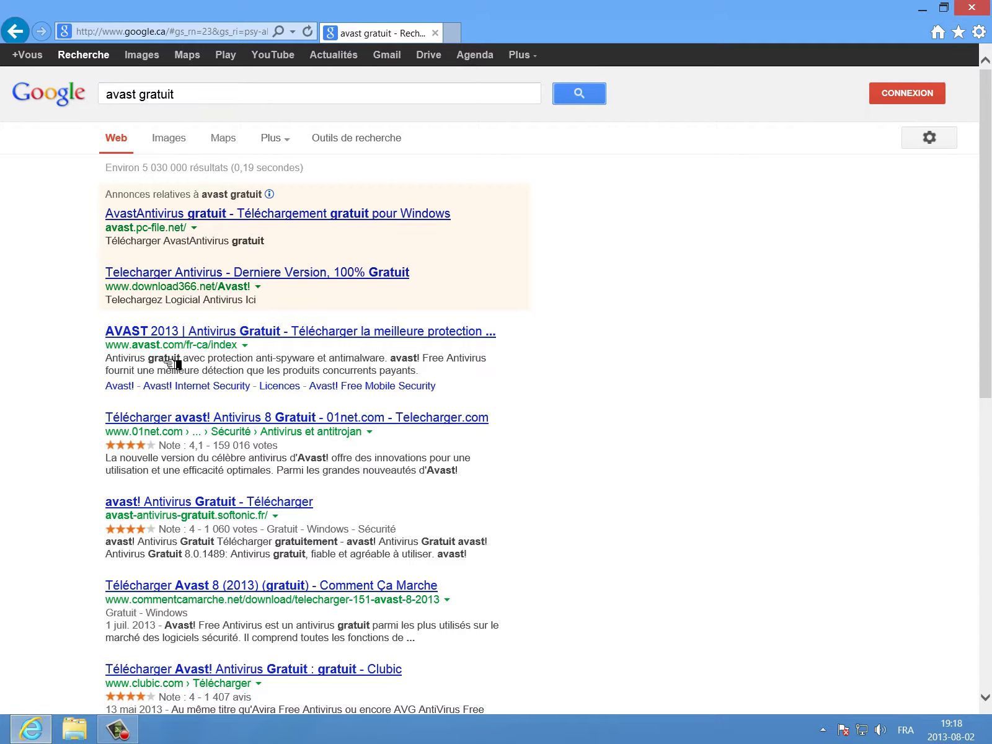
- Open the official AVAST 2013 result and download the free Antivirus Gratuit edition
left_click(238, 338)
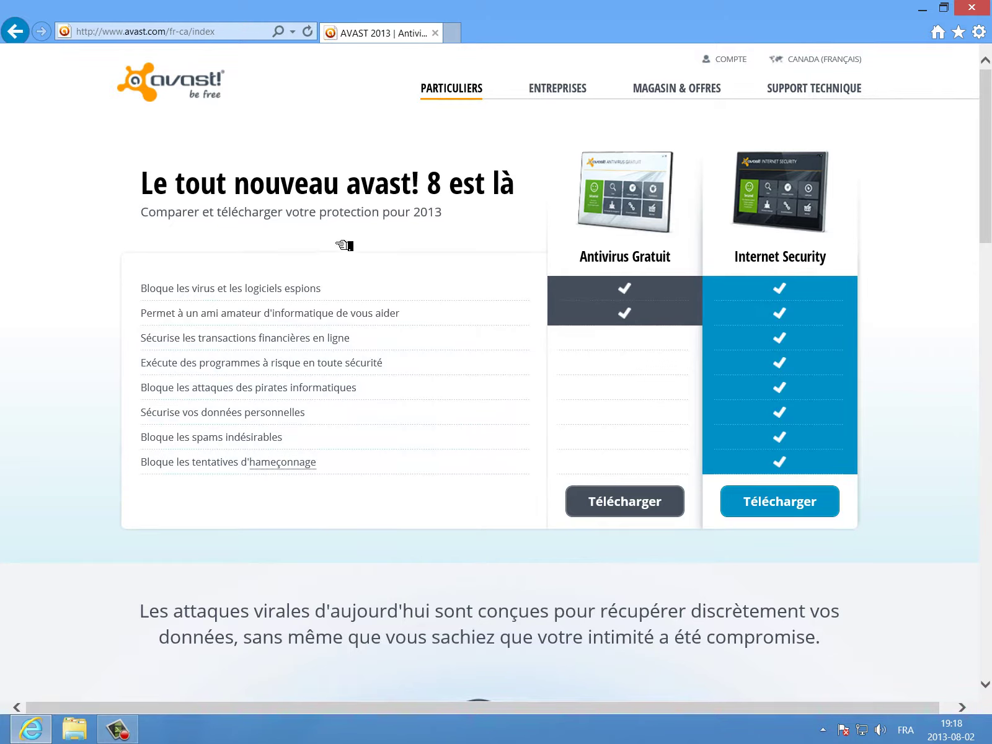
left_click(633, 515)
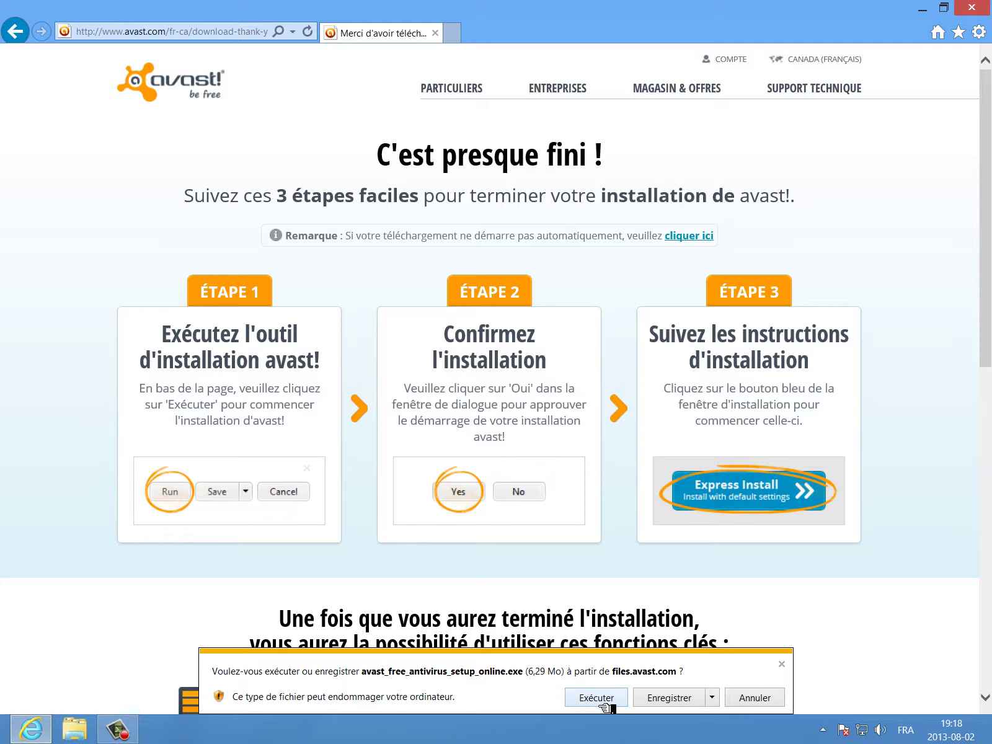
- Run avast_free_antivirus_setup_online.exe, then minimize the installer while it downloads
left_click(601, 706)
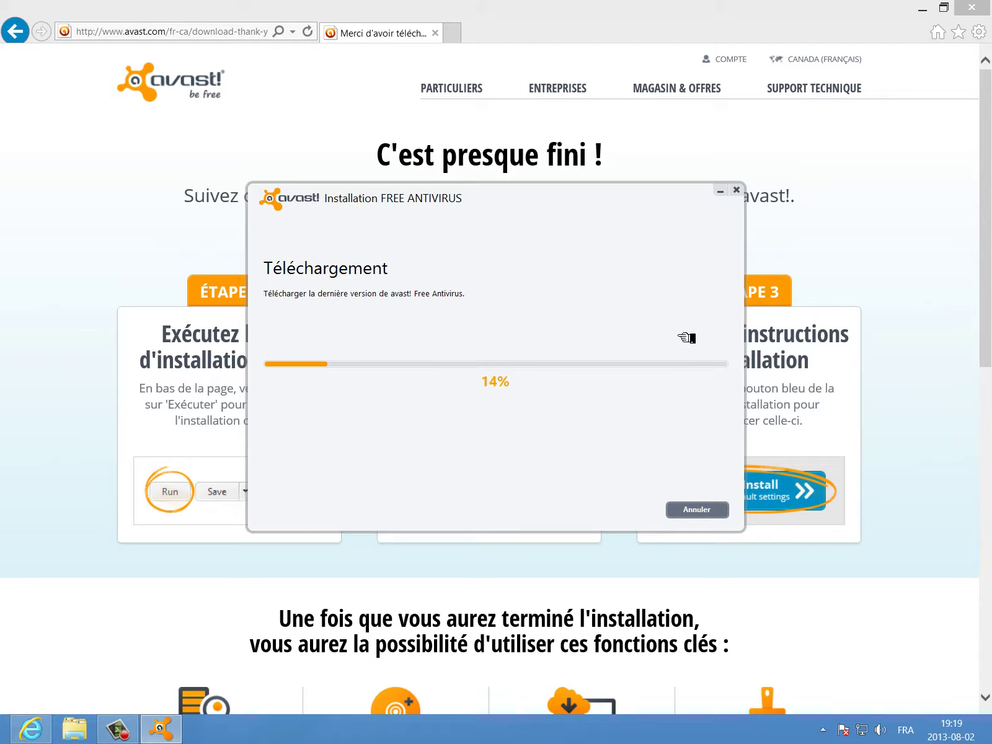
left_click(720, 197)
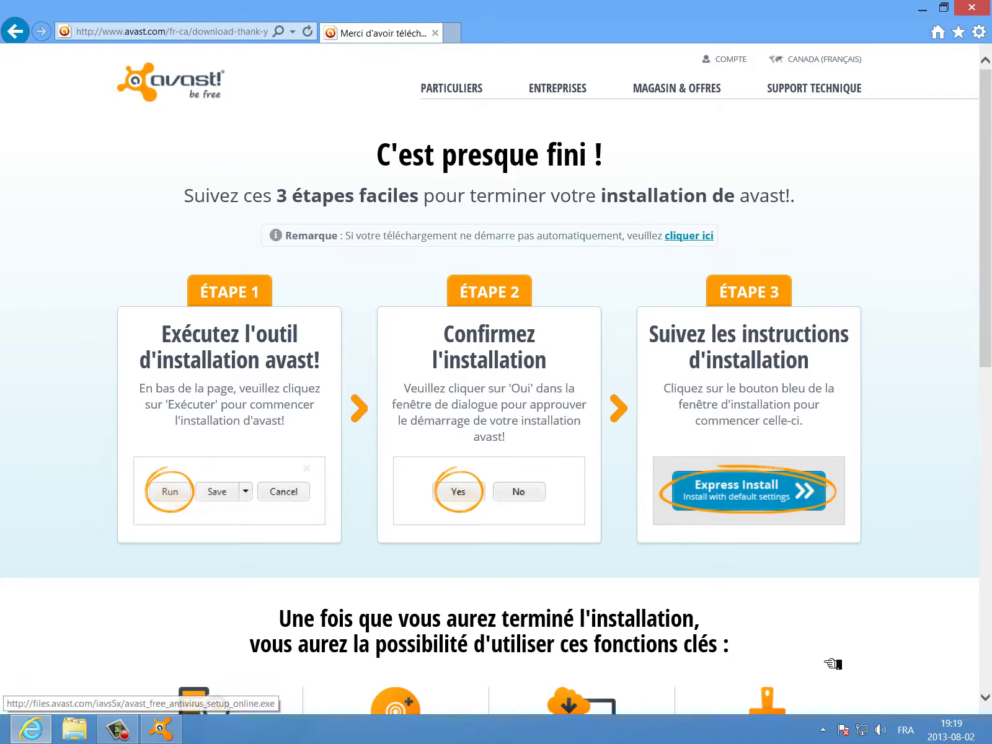
- Scroll through the avast download page, then restore the avast installer from the taskbar
scroll(829, 603, "down", 5)
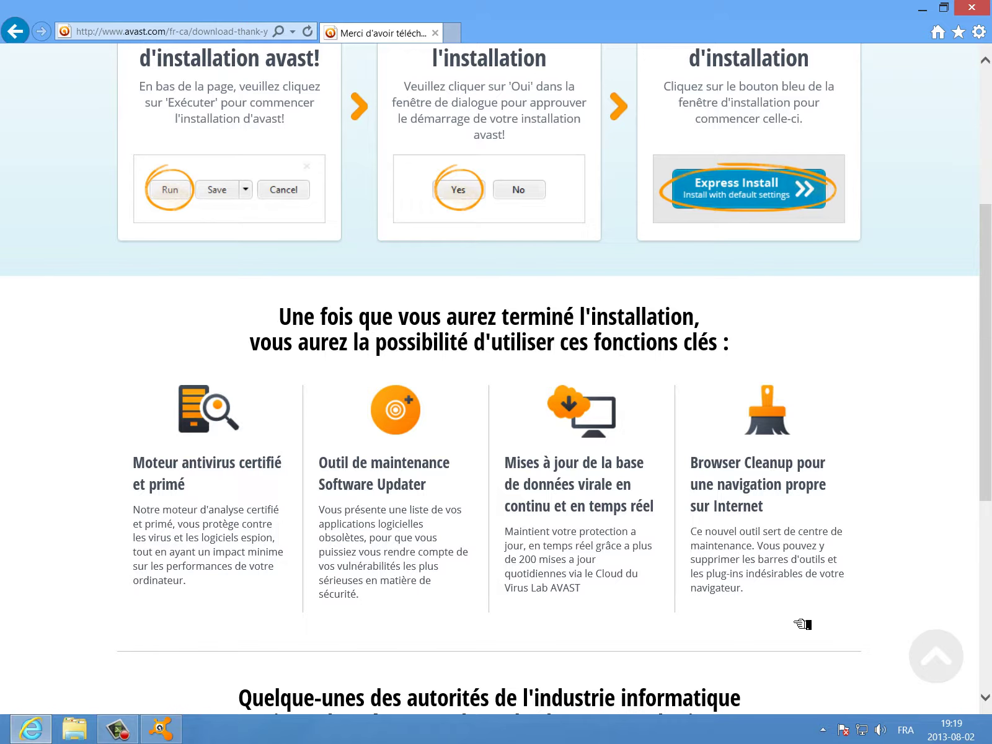
scroll(803, 624, "down", 5)
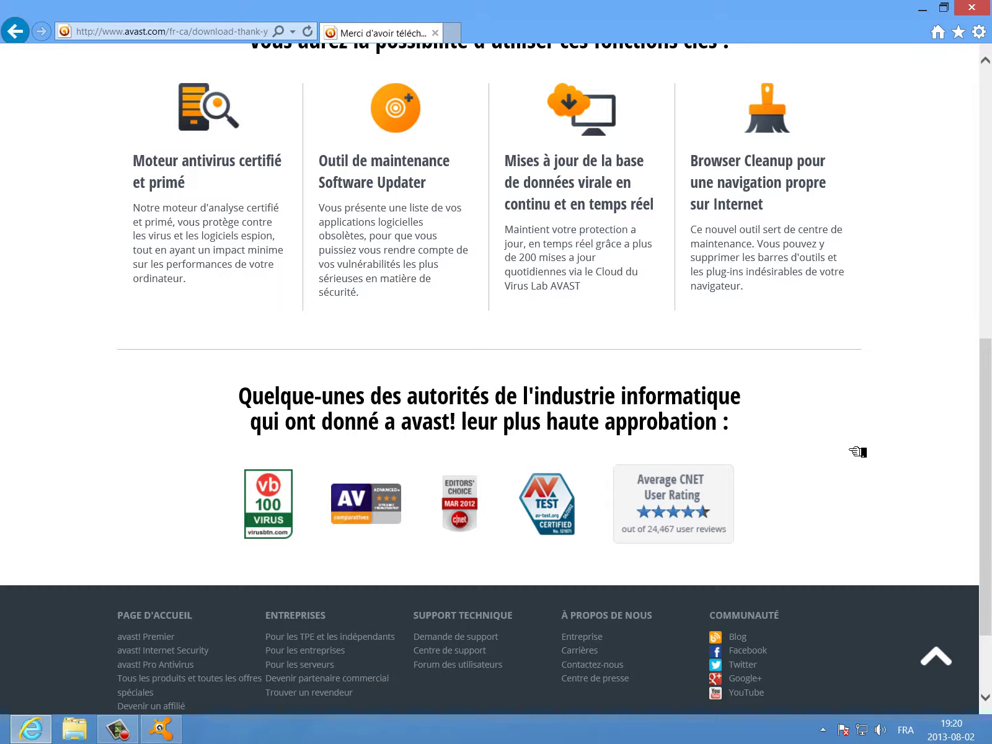
scroll(858, 452, "up", 8)
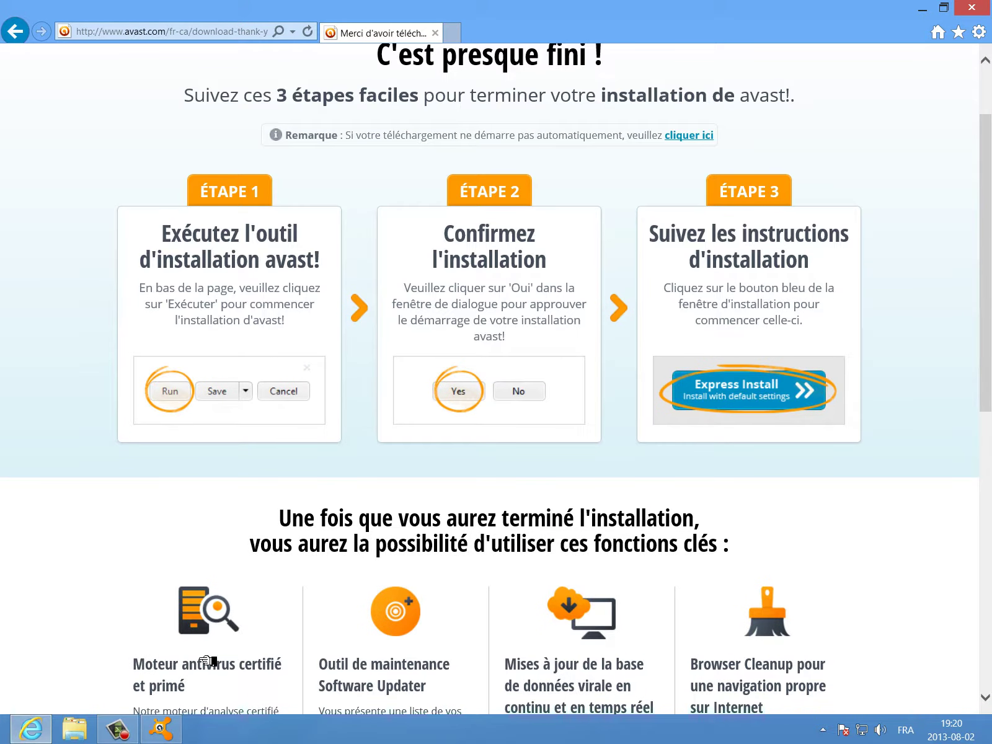
left_click(178, 738)
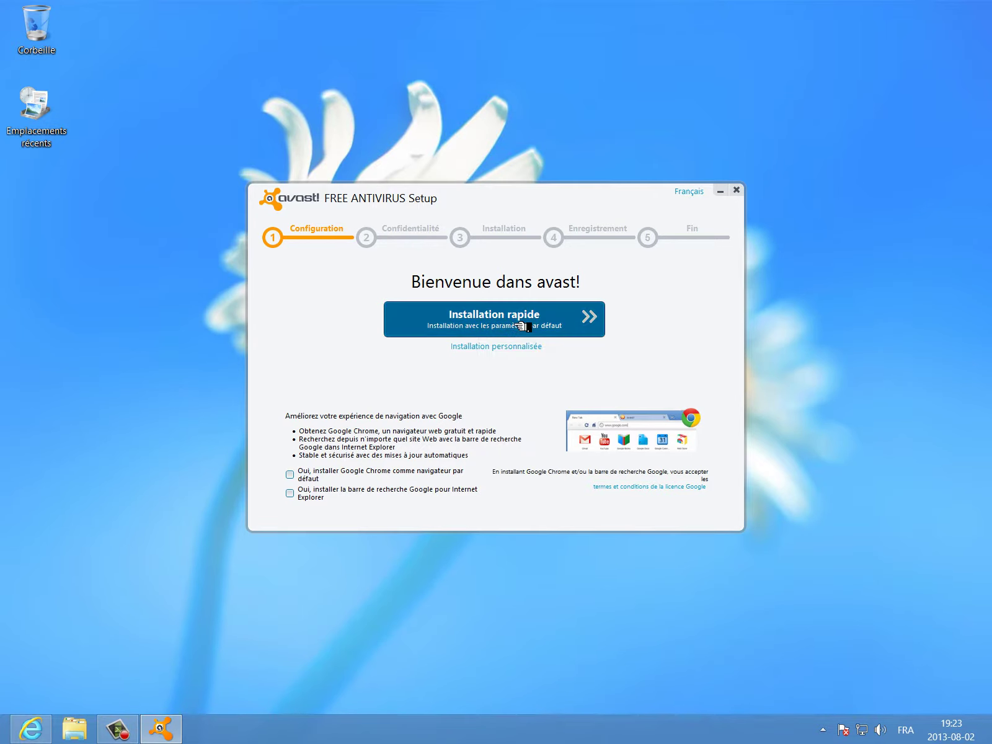
- Choose Installation rapide and accept the Confidentialité notice to begin installing
left_click(522, 326)
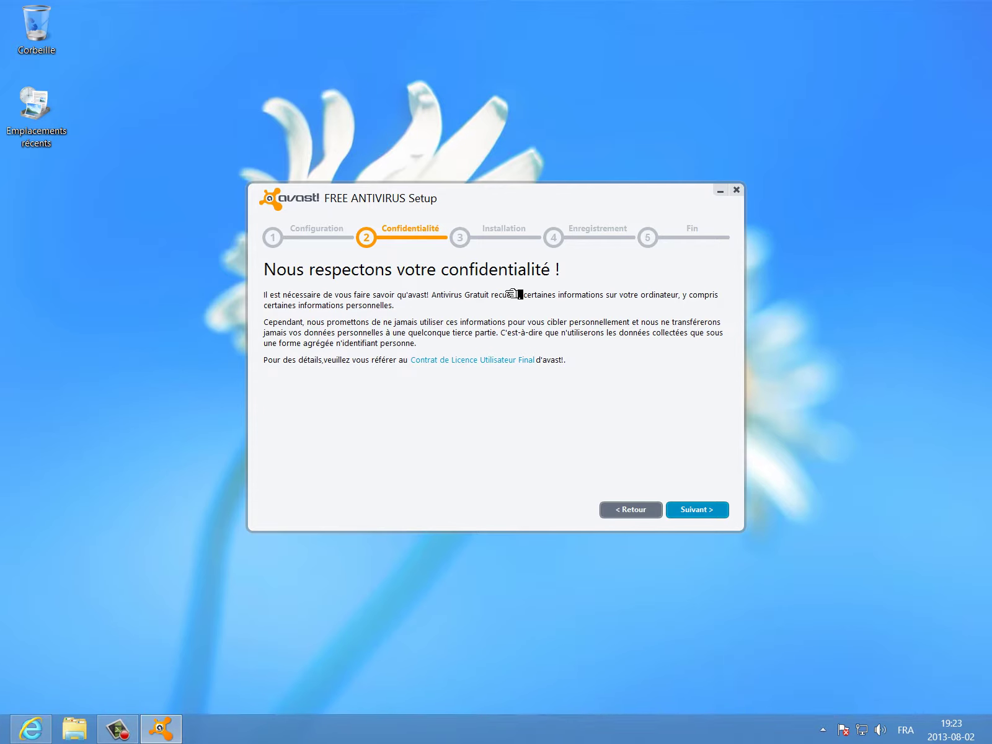
left_click(721, 518)
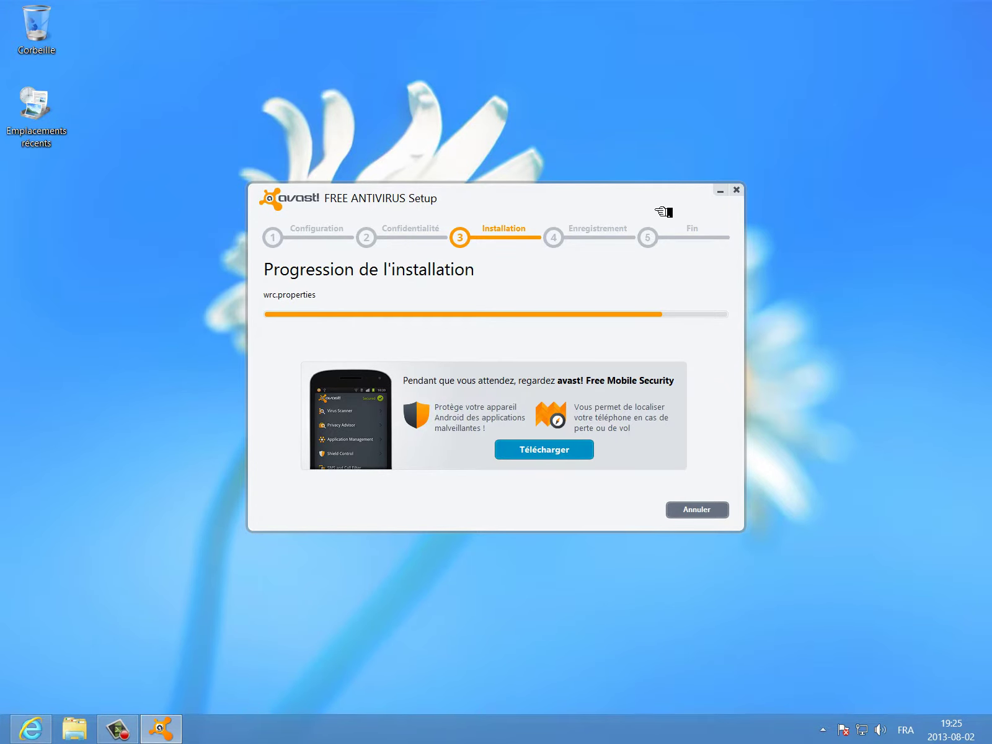
- Nudge the setup window down-right and preview Internet Explorer while installation progresses
left_click_drag(664, 213, 855, 307)
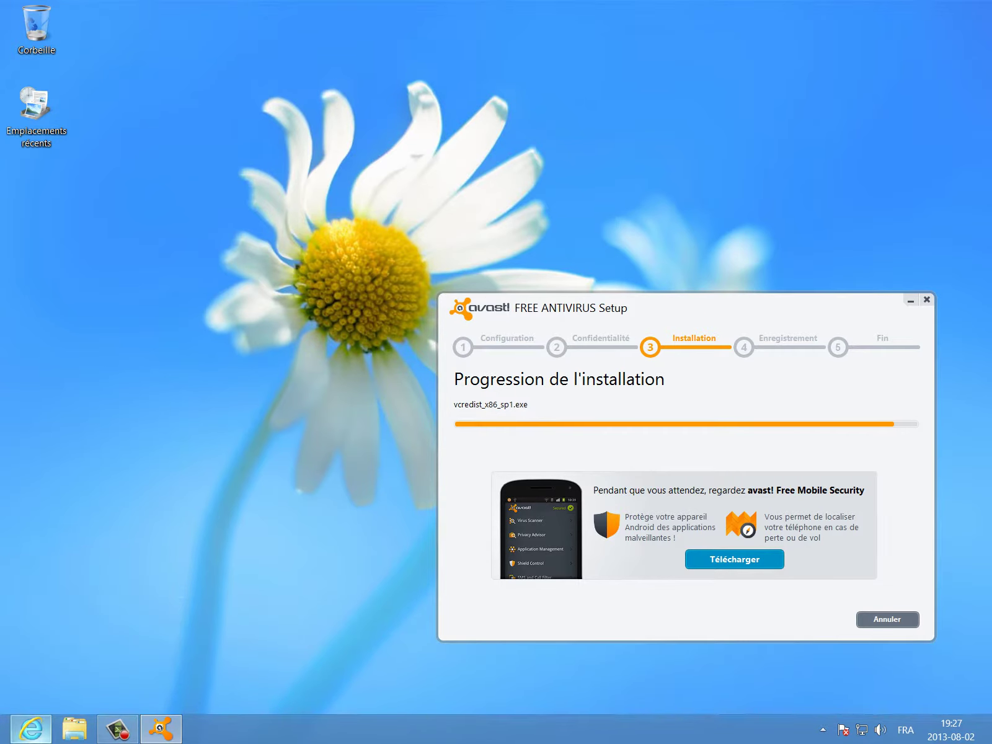
mouse_move(44, 740)
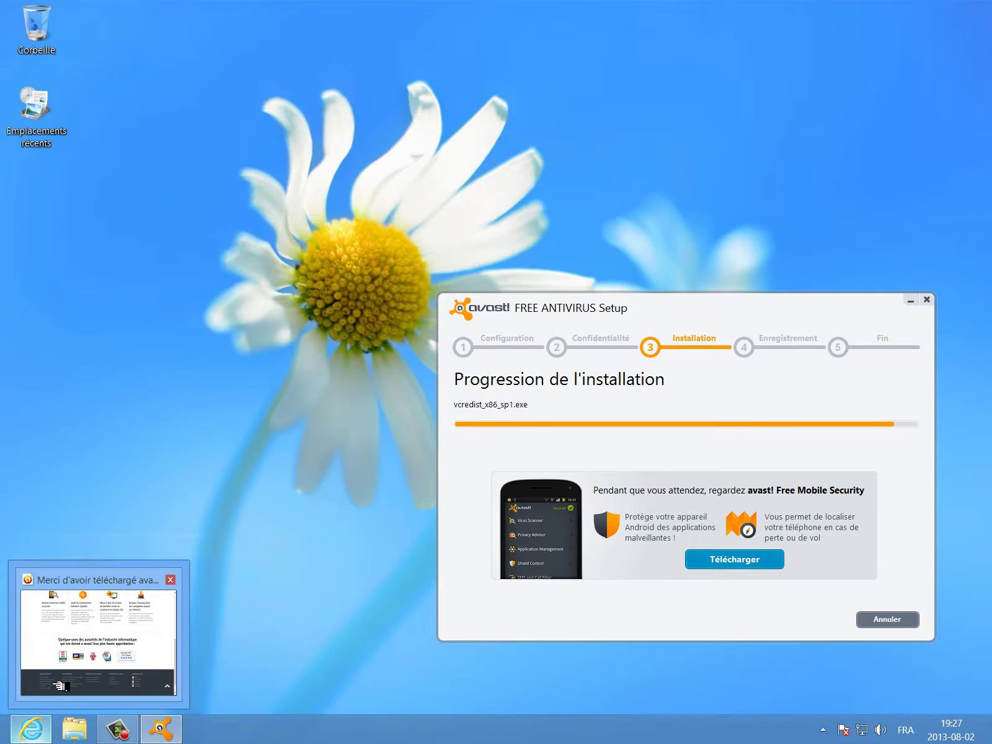
mouse_move(55, 662)
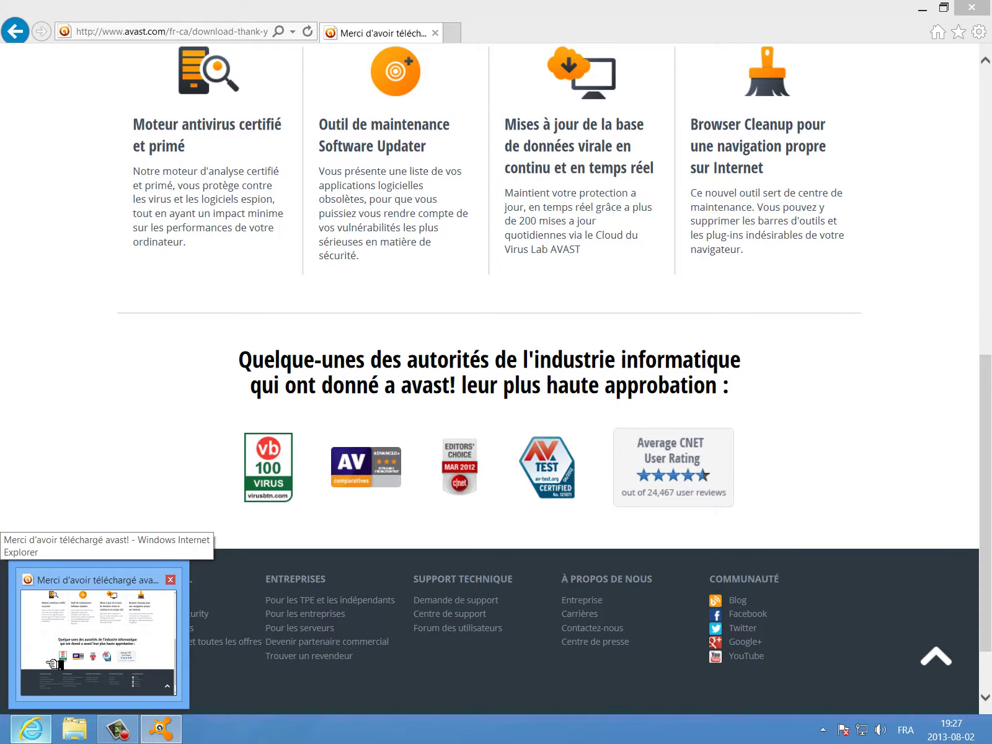
- Bring up the avast thank-you page, scroll through its installation steps, and close Internet Explorer
left_click(56, 663)
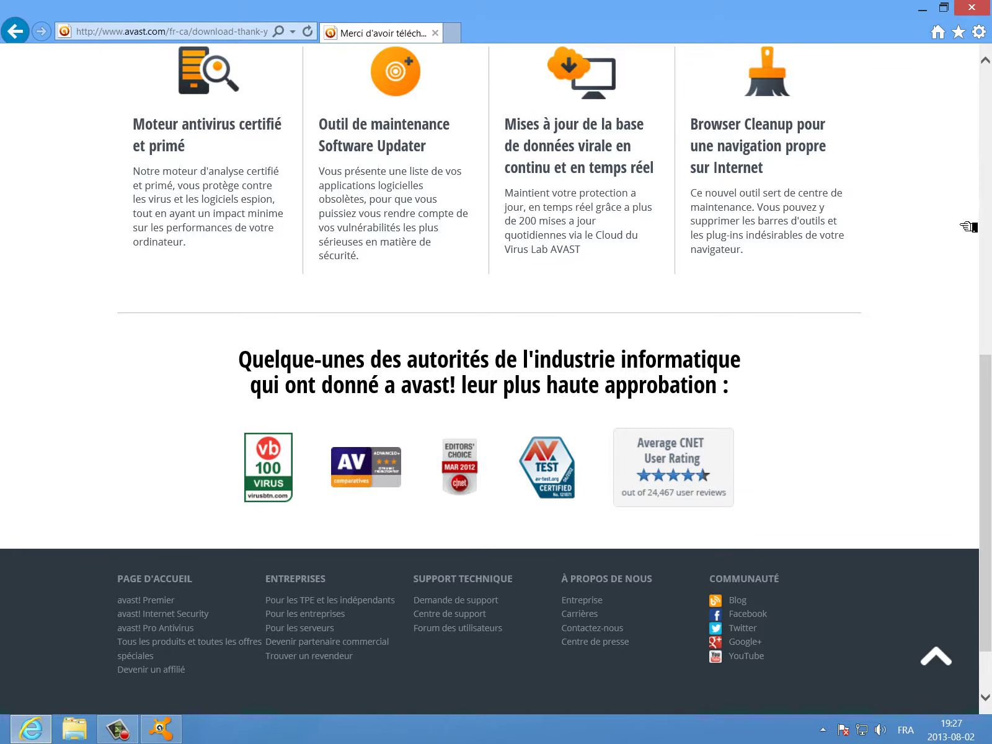
left_click(986, 154)
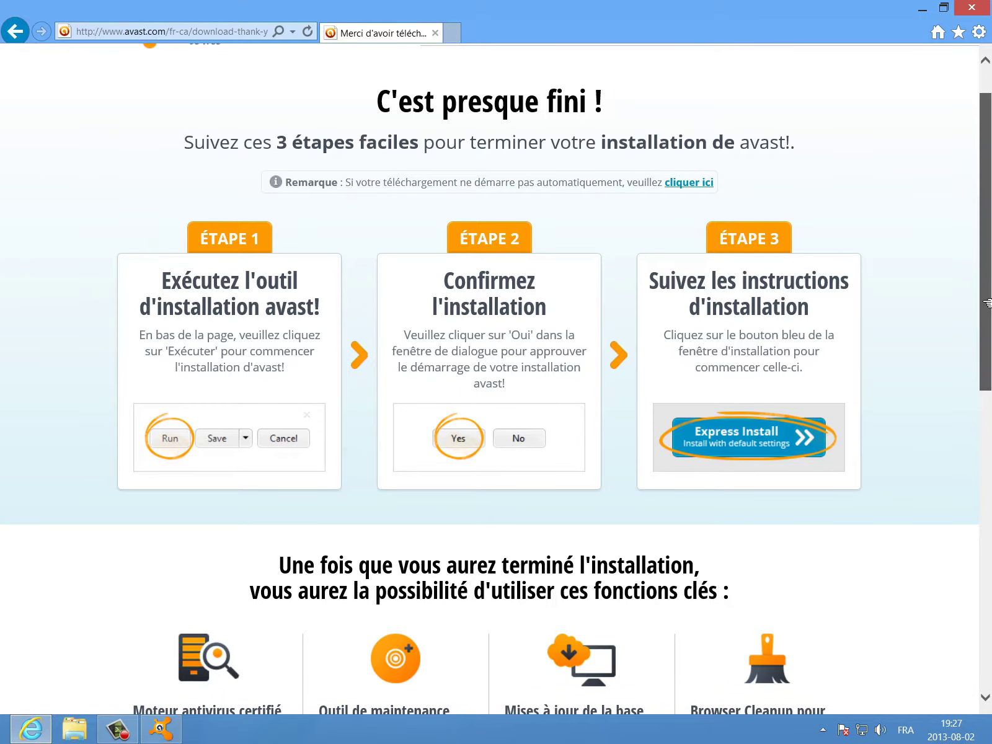
scroll(986, 303, "down", 3)
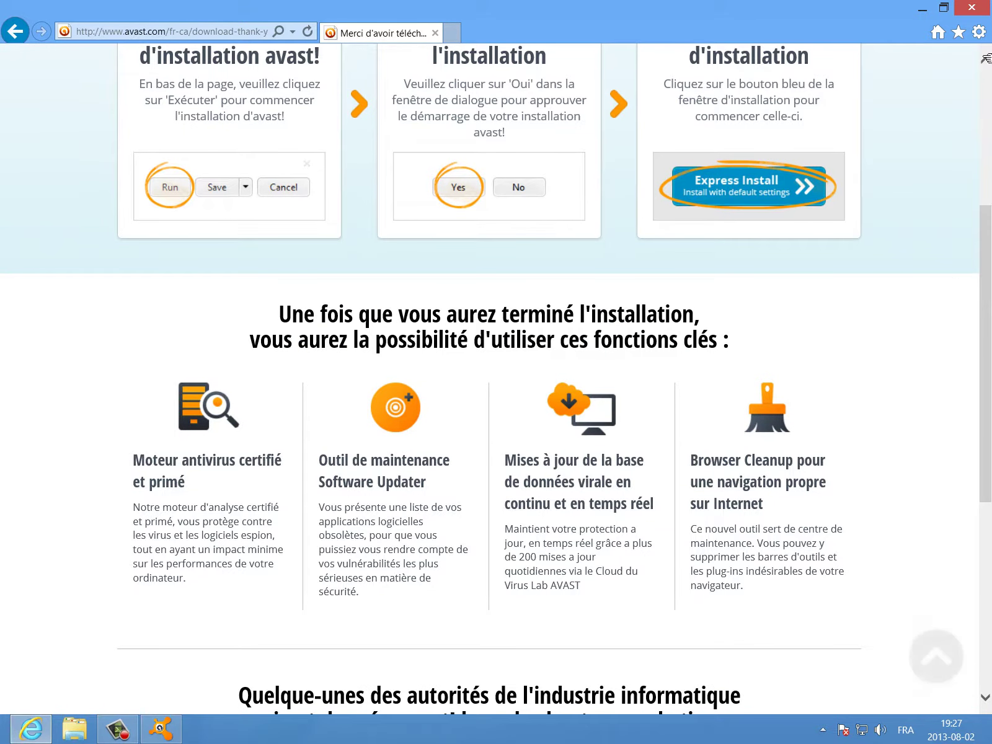
left_click(973, 9)
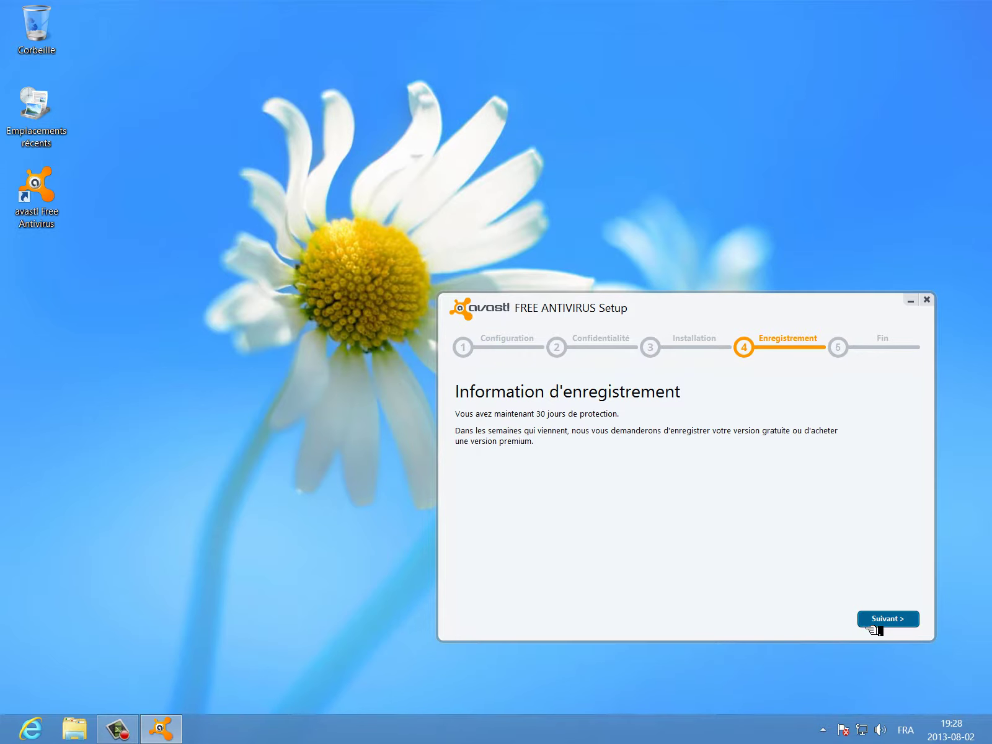
- Pass the 30-day Enregistrement notice with Suivant and close the installer with Fin
left_click(868, 625)
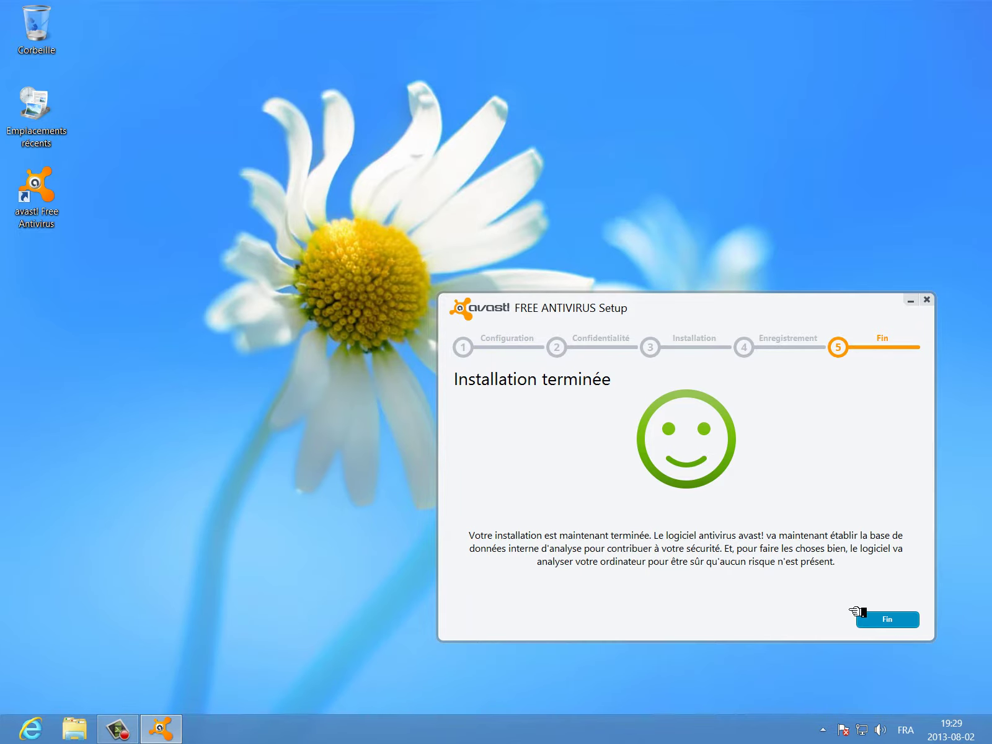
left_click(899, 625)
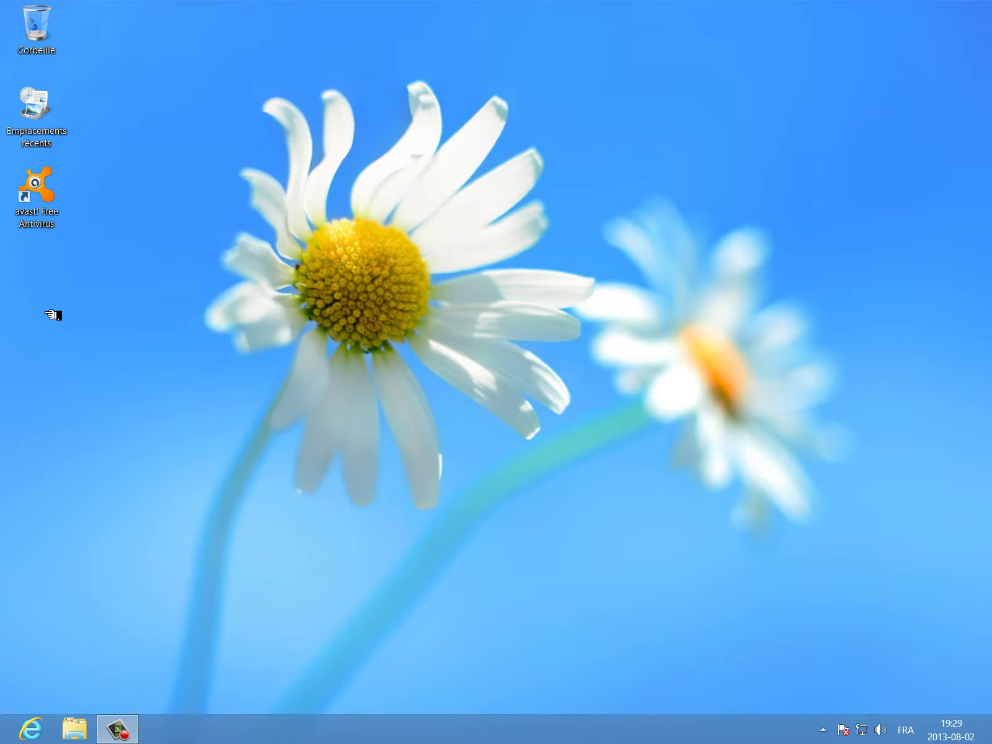
- Select the avast! Free Antivirus shortcut and close the Bienvenue dans avast! balloon
left_click(37, 196)
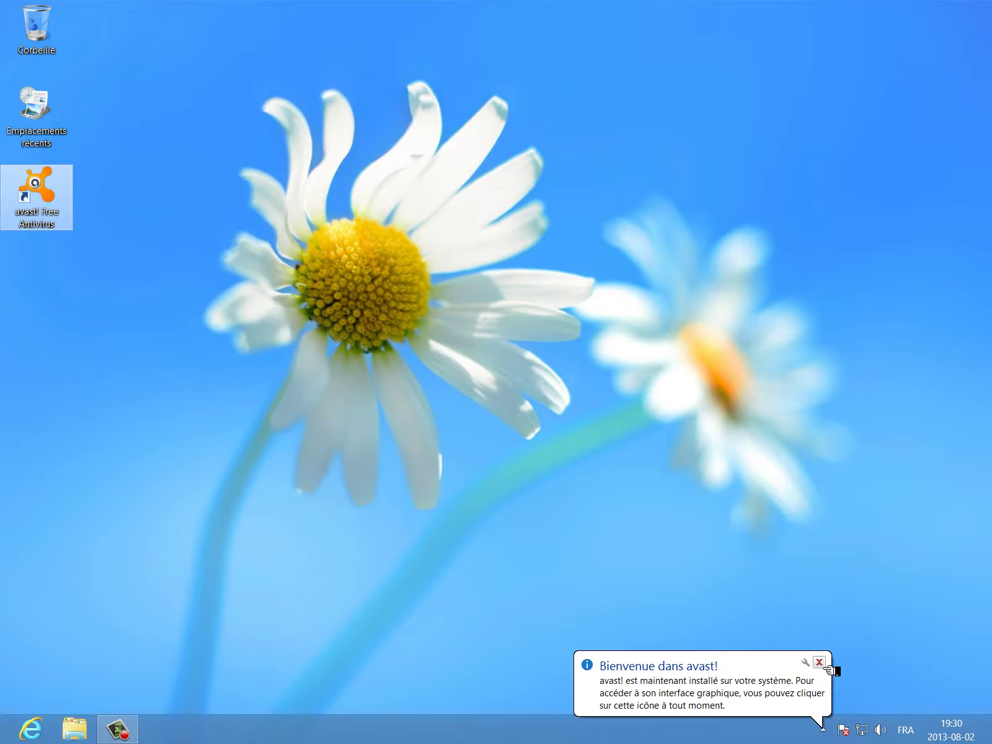
left_click(824, 667)
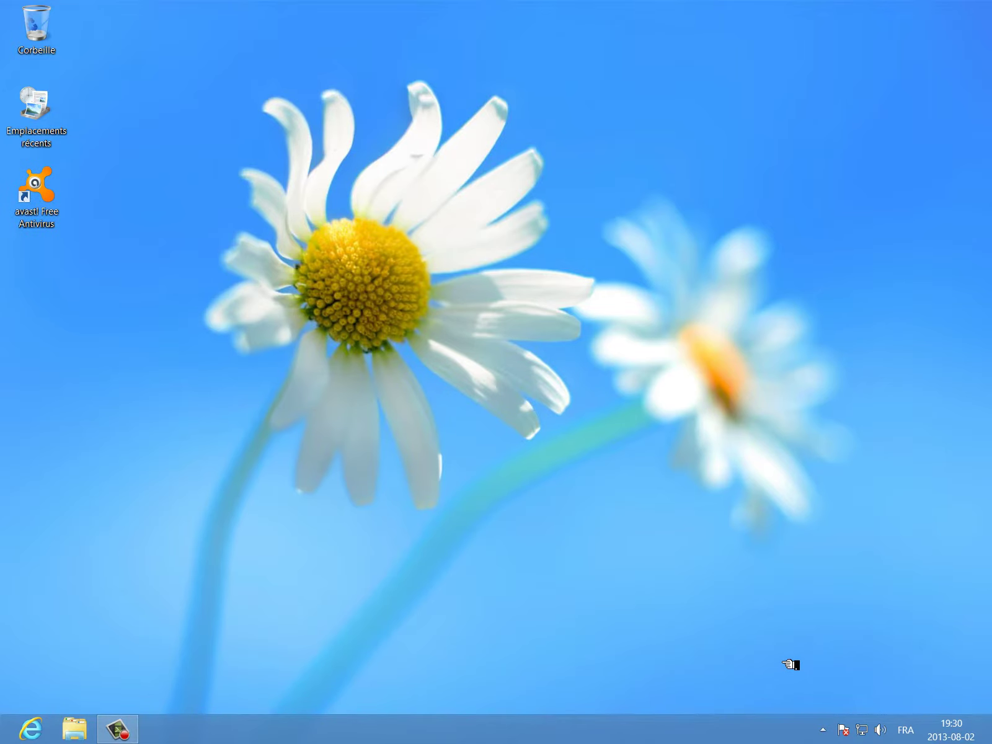
- Open the avast! main window from the tray and dismiss the antivirus and spyware warning notifications
left_click(824, 731)
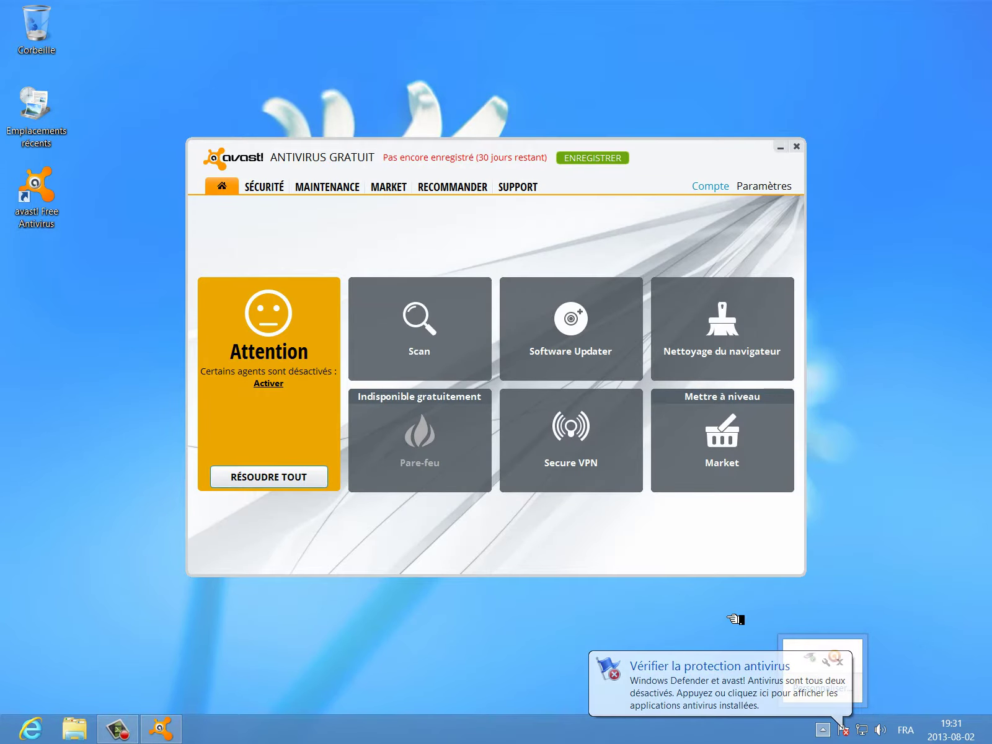
left_click(702, 554)
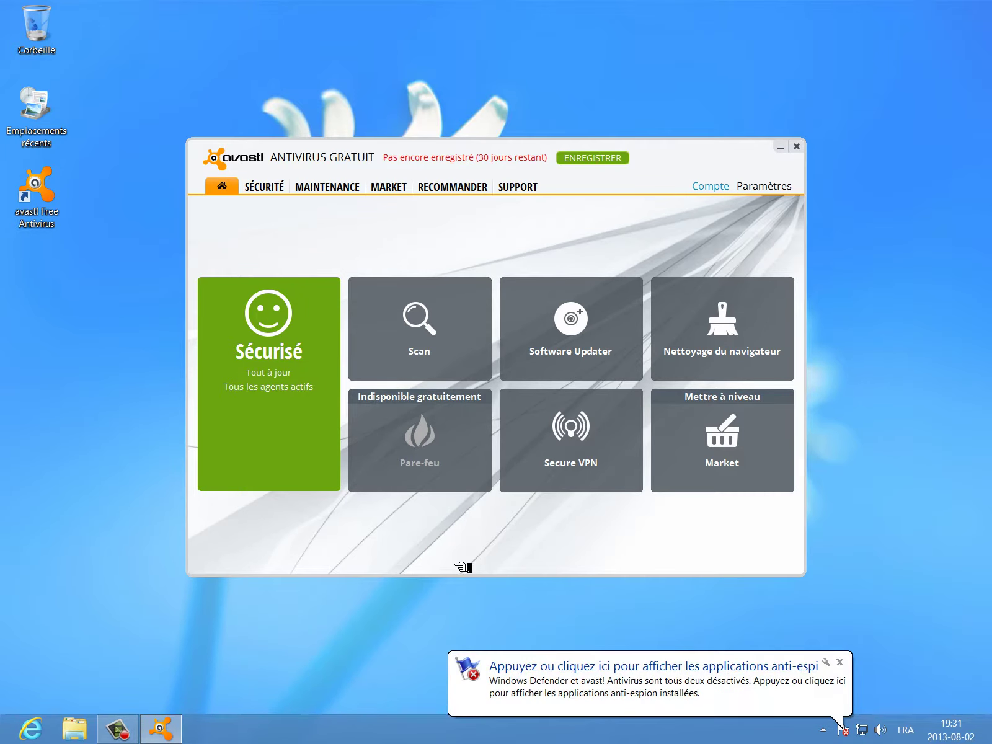
left_click(840, 662)
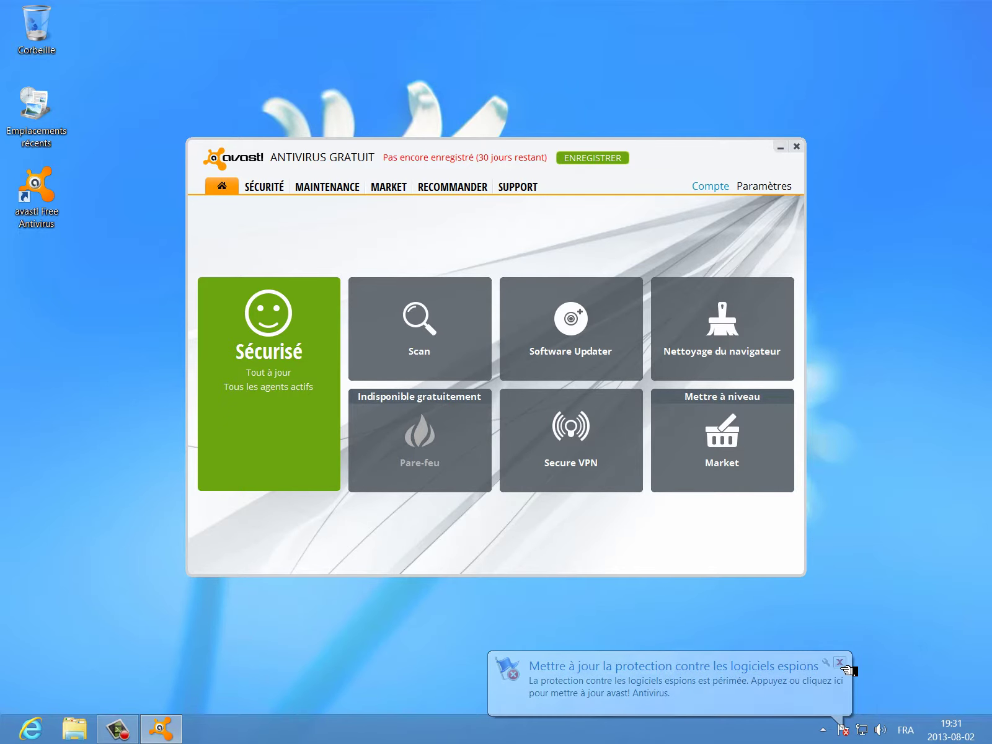
left_click(843, 668)
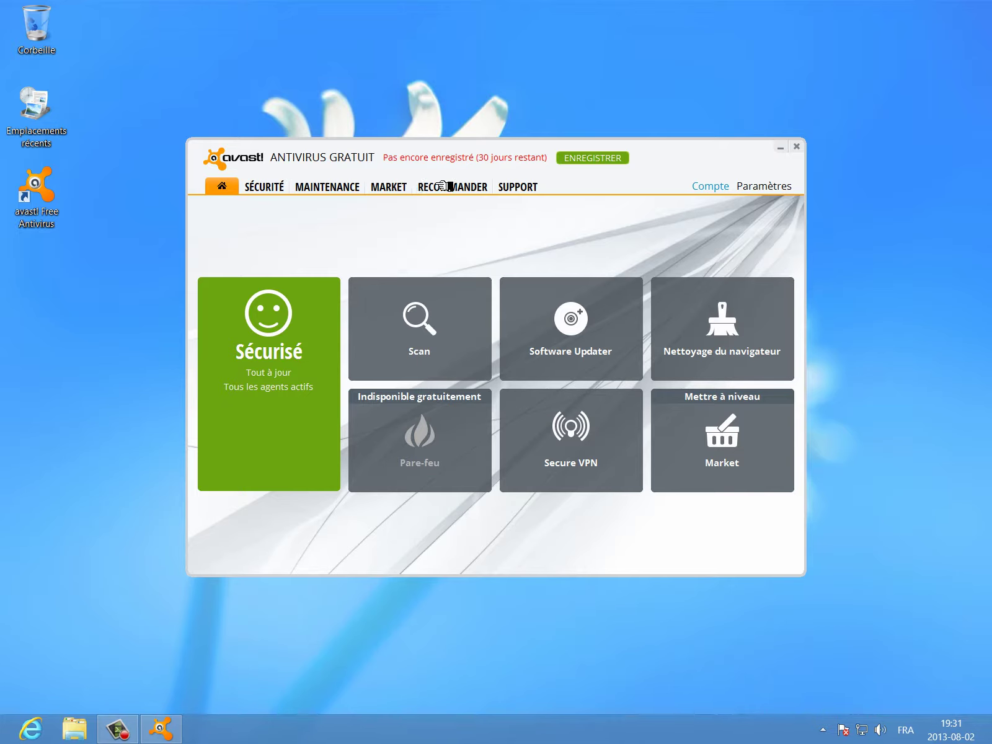
left_click(536, 186)
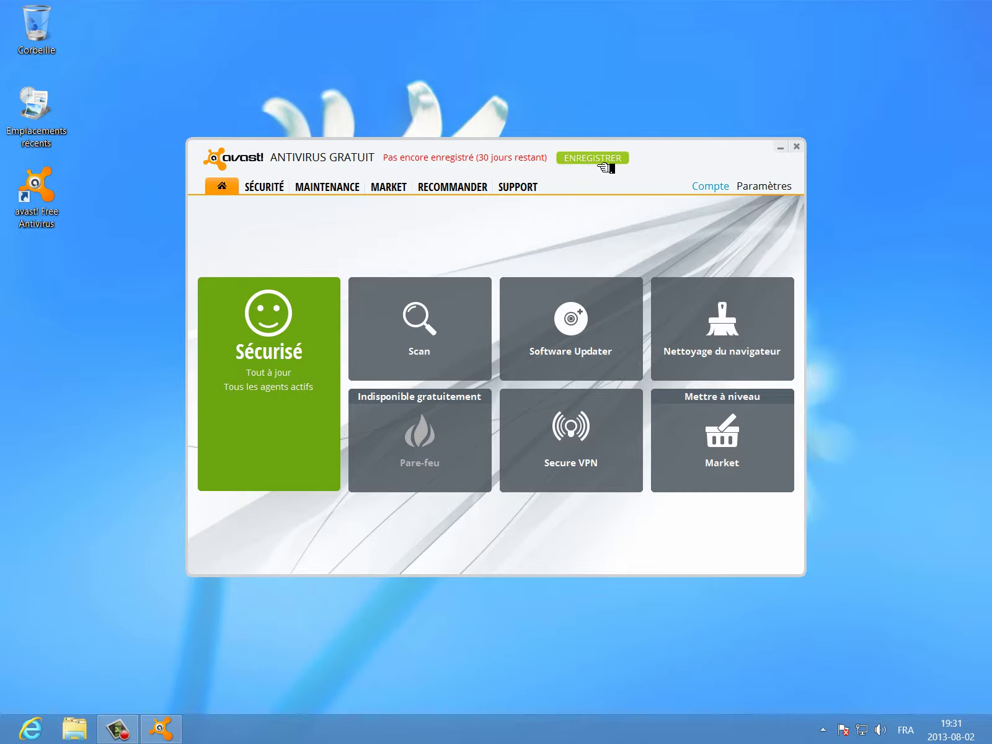
- Choose ENREGISTRER, then register the free protection edition
left_click(600, 163)
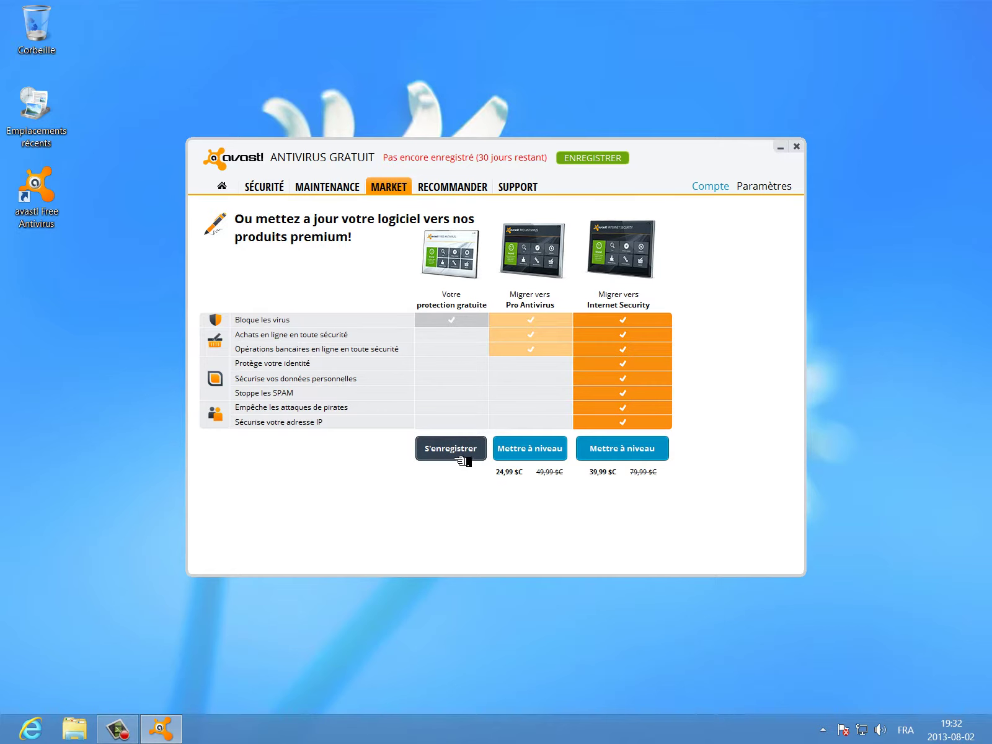
left_click(462, 461)
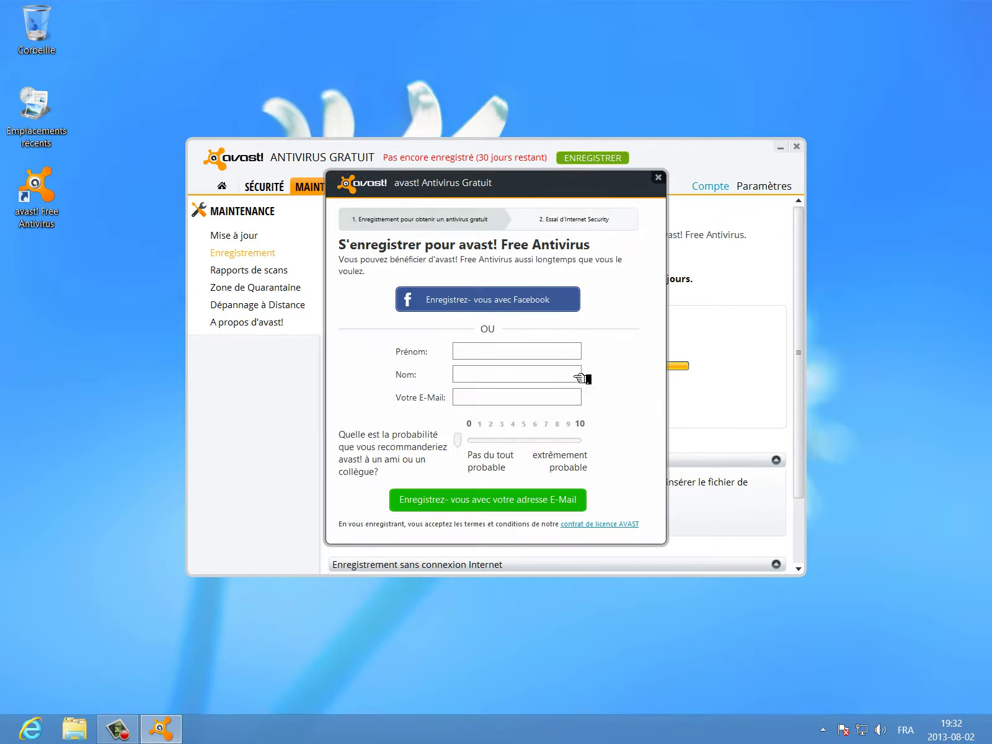
- Enter the user's e-mail address in Prénom and the user's full name in Nom
left_click(472, 351)
left_click(518, 378)
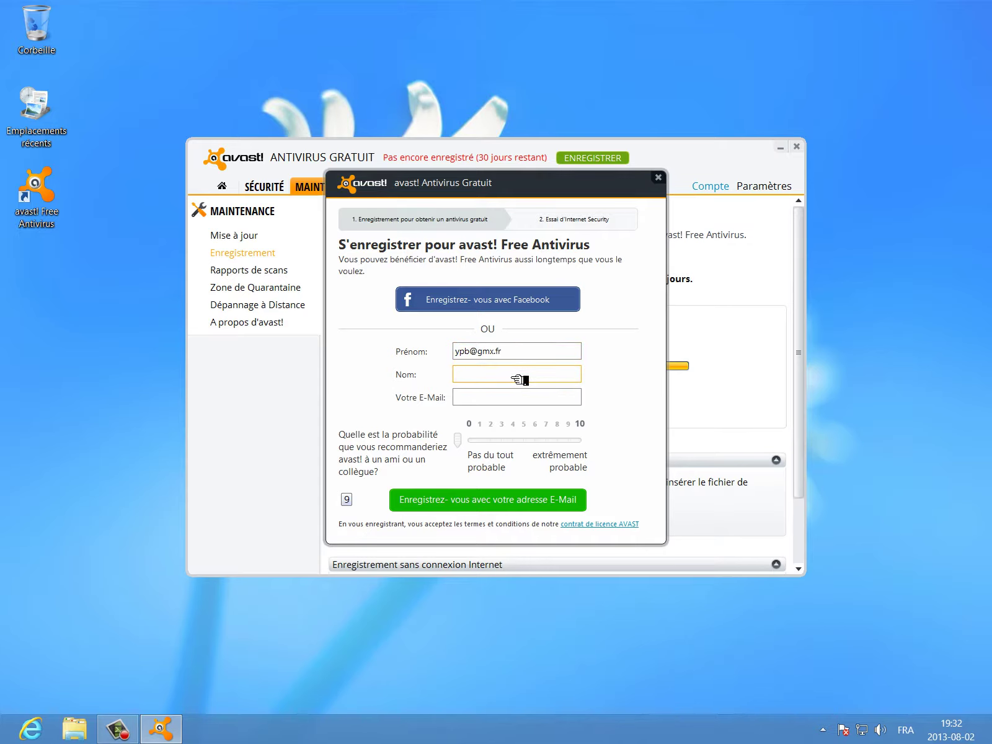
left_click(498, 400)
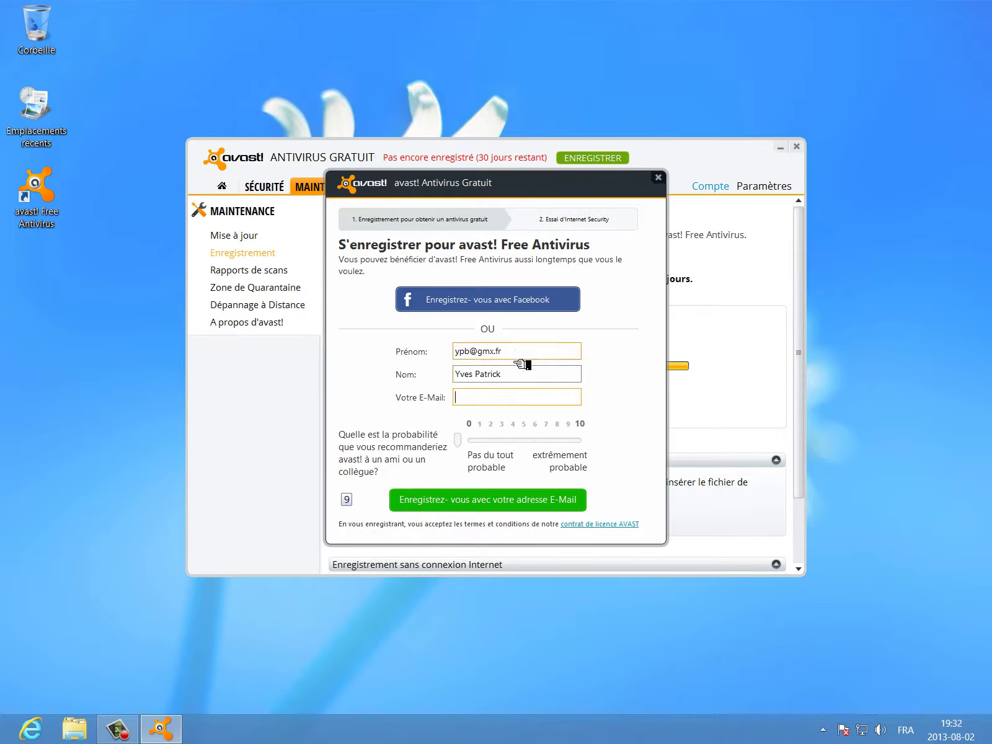
- Copy the e-mail address from Prénom into the Votre E-Mail field
left_click_drag(515, 359, 392, 359)
right_click(491, 356)
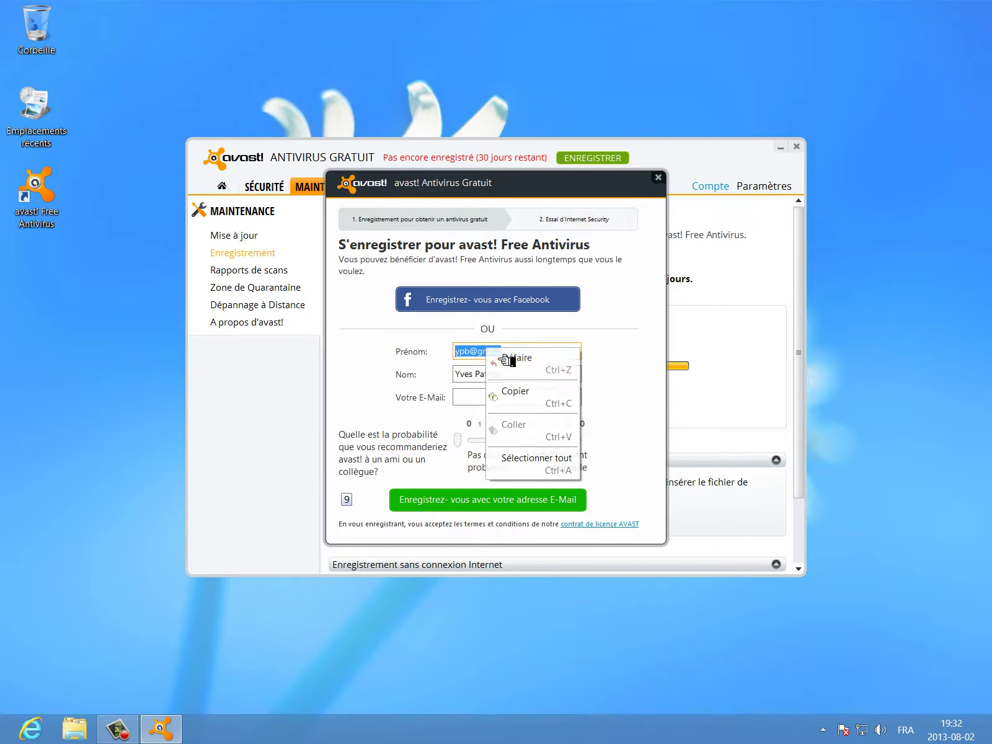
left_click(534, 402)
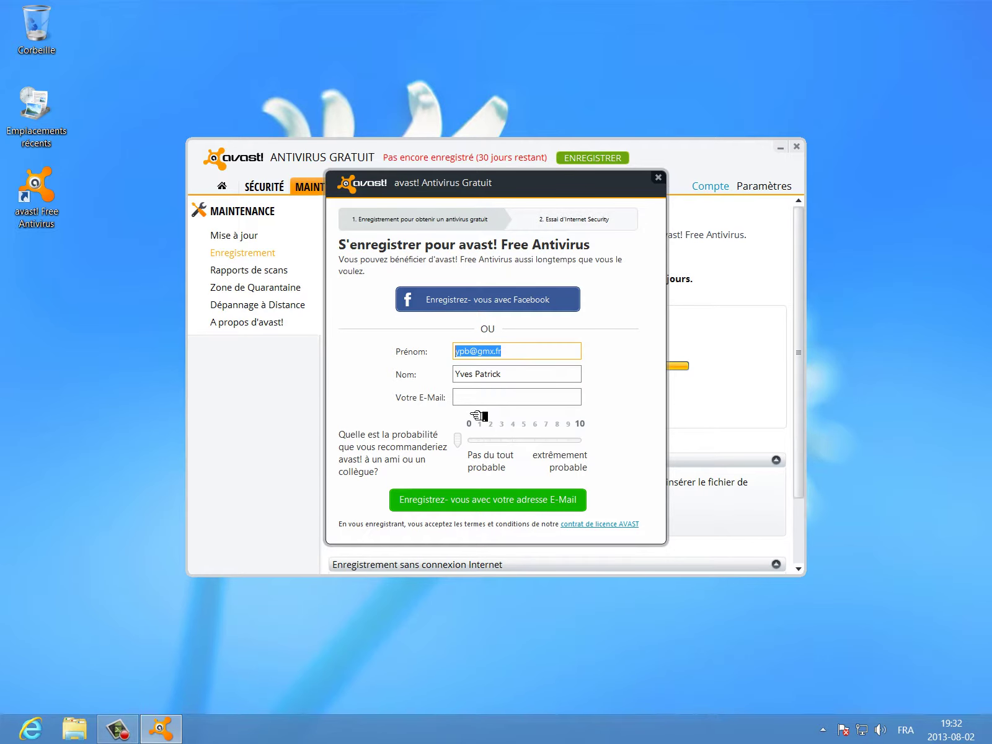
left_click(484, 403)
right_click(479, 409)
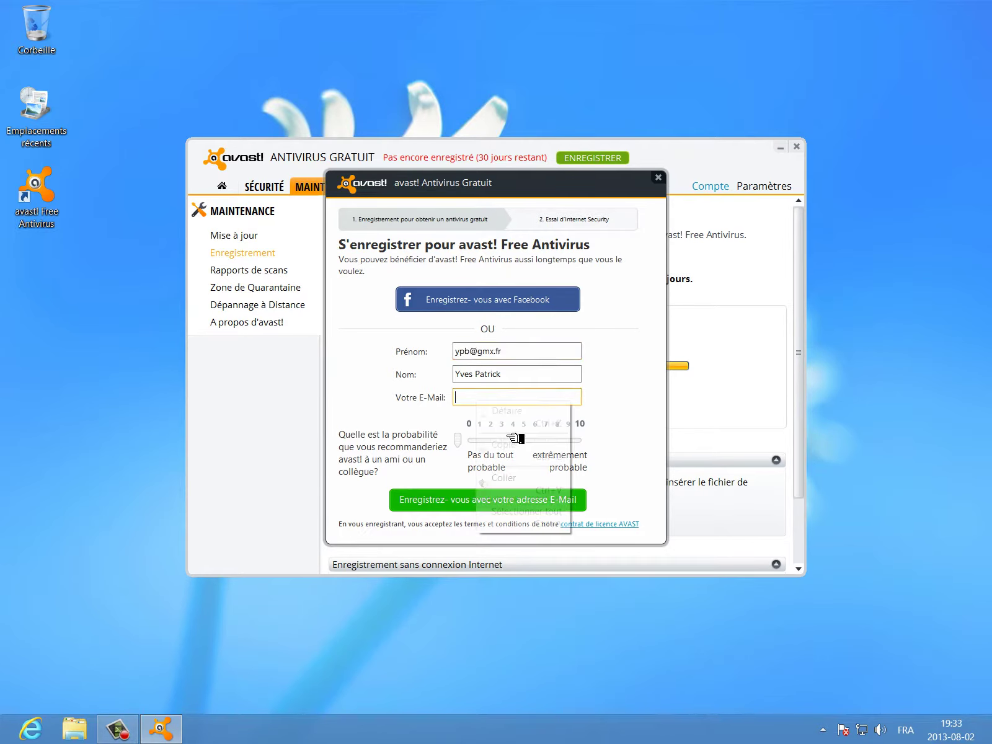
left_click(518, 477)
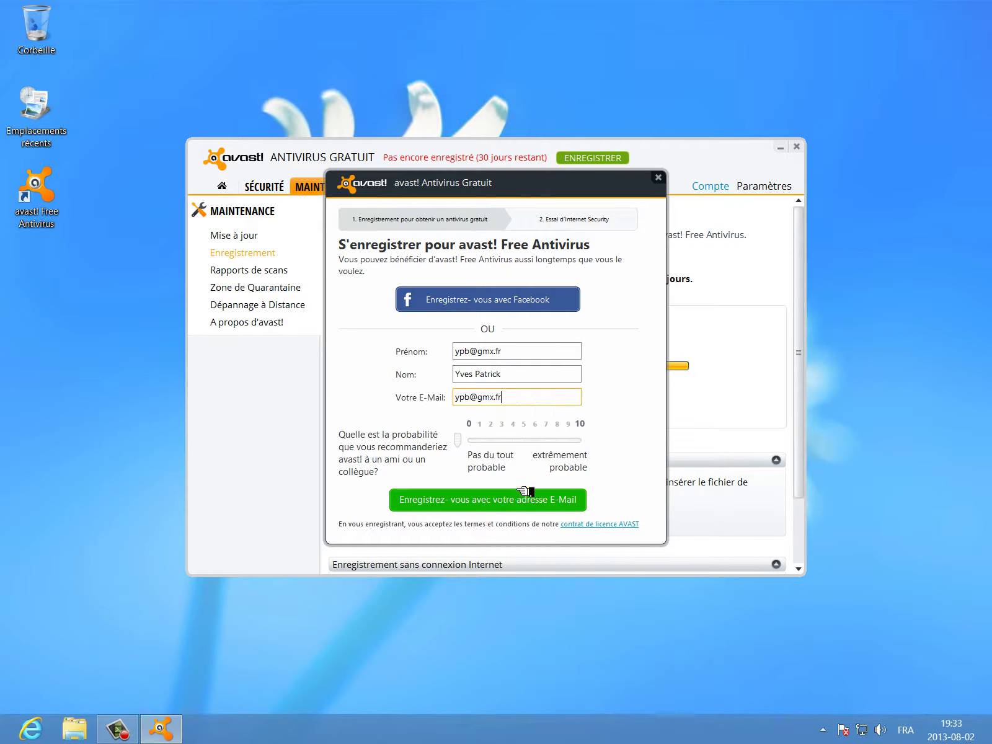
- Replace Prénom with the user's first name, remove it from Nom, and set the recommendation score near 9
left_click(518, 360)
key("ctrl+a")
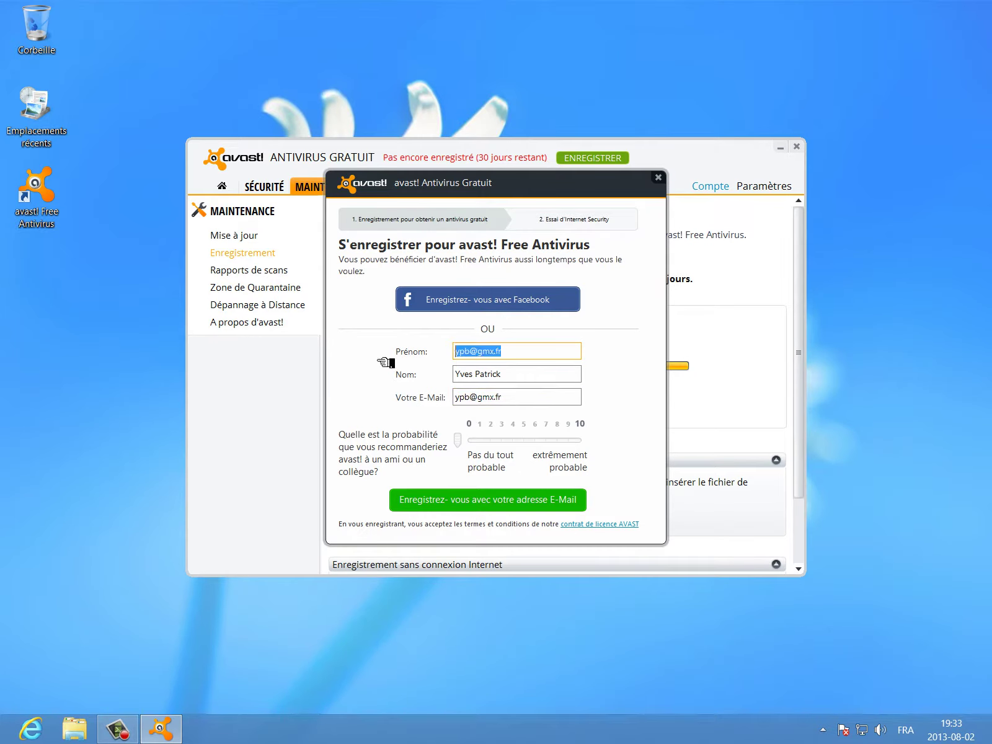
type("Yves")
left_click(473, 375)
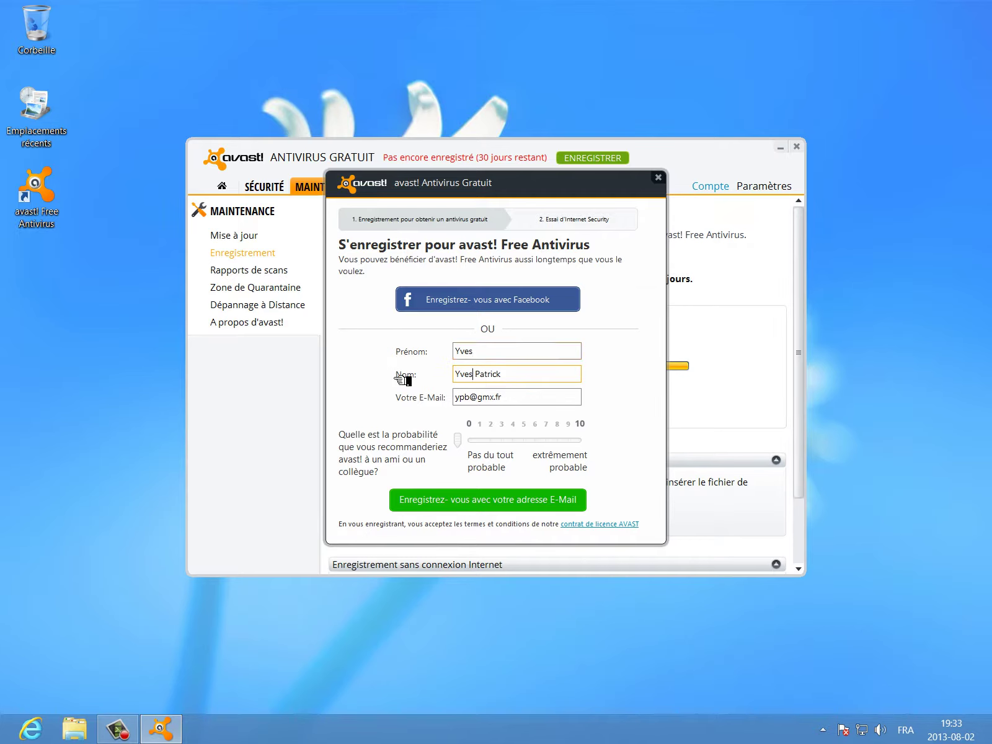
key("shift+Home")
key("BackSpace")
left_click(572, 438)
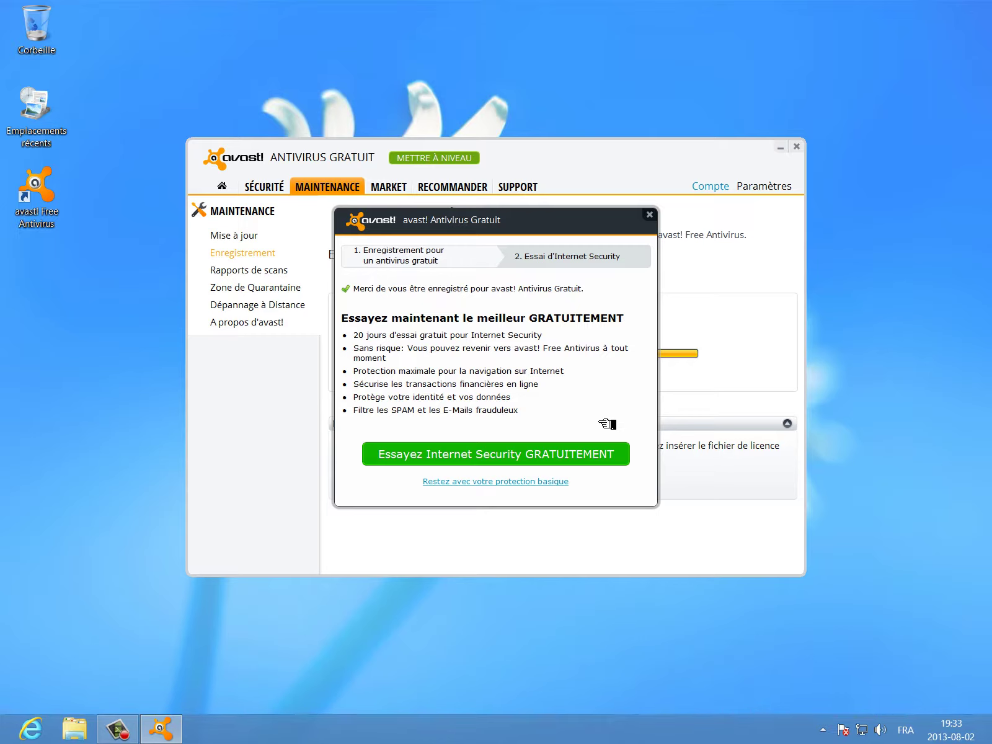
- Decline the Internet Security trial offer, leaving the ENREGISTRÉ status with 365 days remaining
left_click(648, 215)
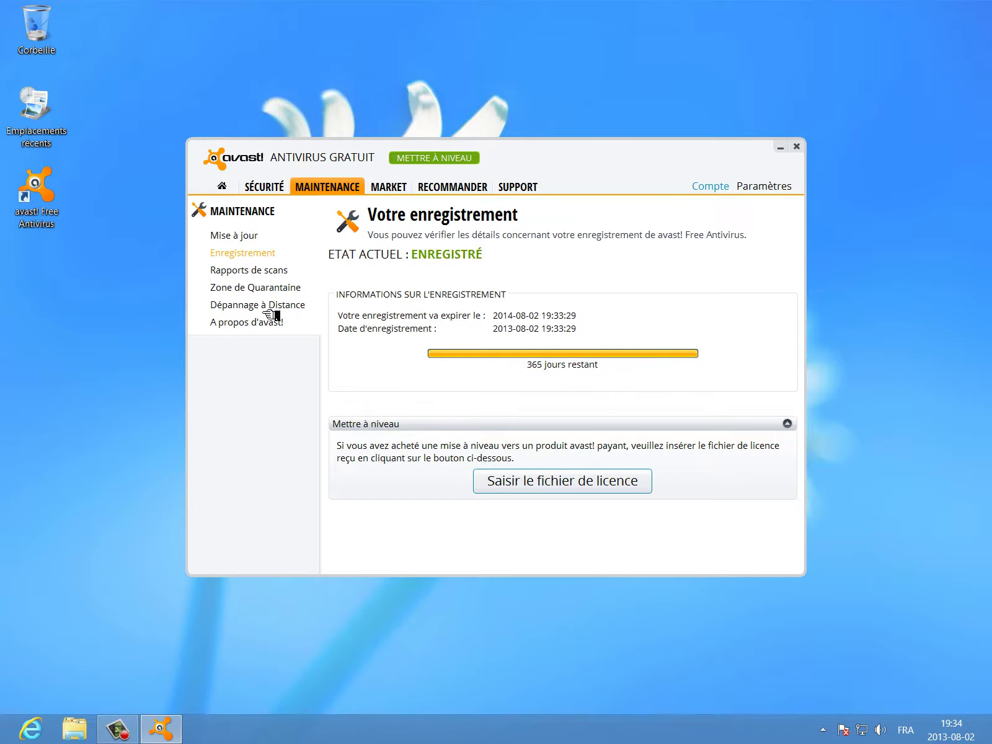
- View the Zone de Quarantaine, then the Mise à jour page with version details
left_click(280, 295)
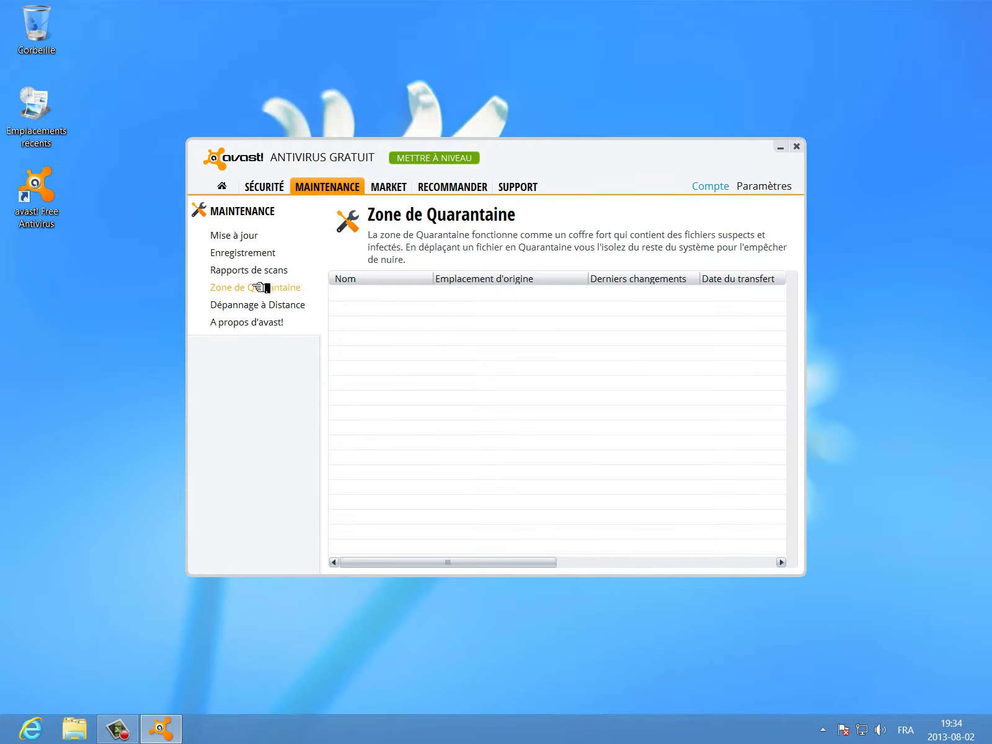
left_click(237, 242)
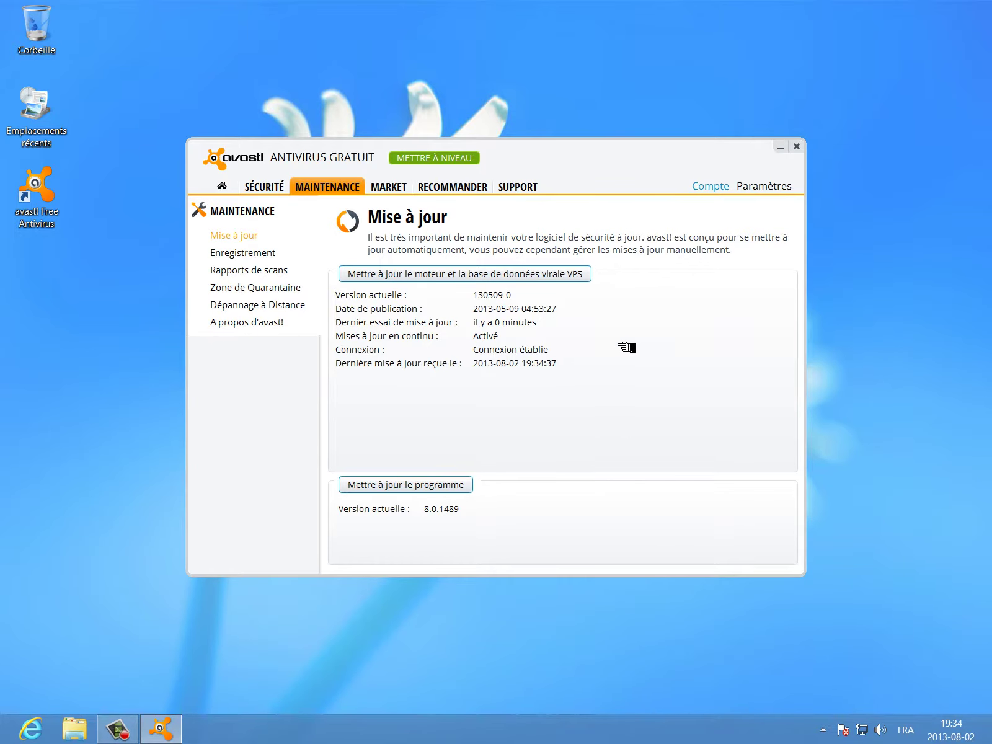
- Close avast!, reopen it from the hidden tray icons, and show the SÉCURITÉ overview
left_click(797, 147)
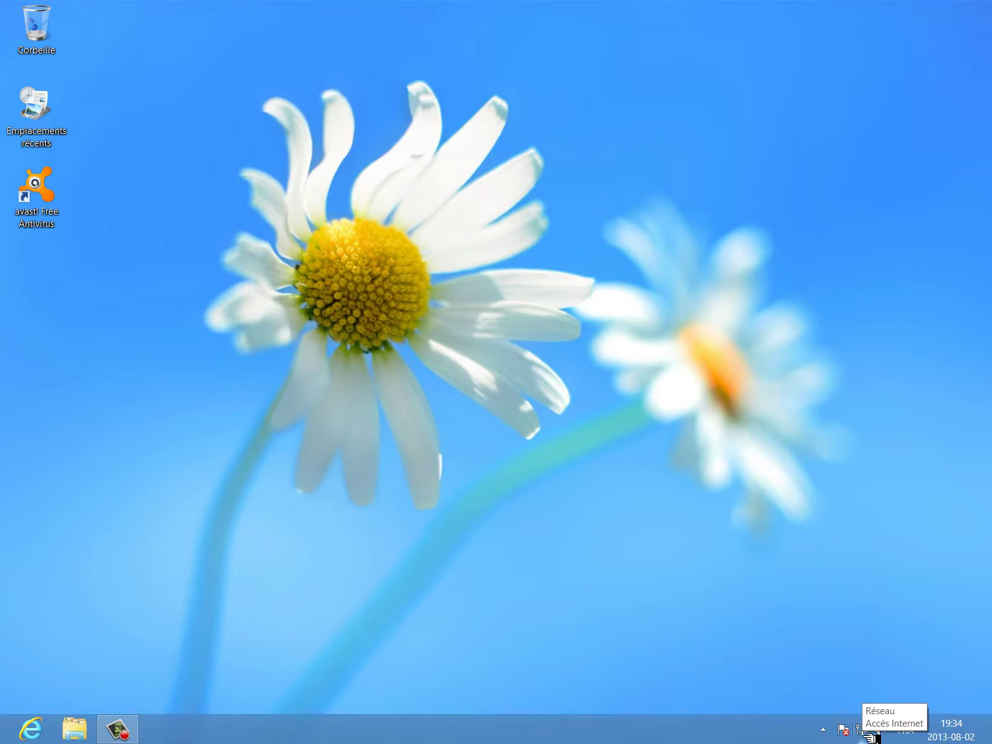
left_click(823, 730)
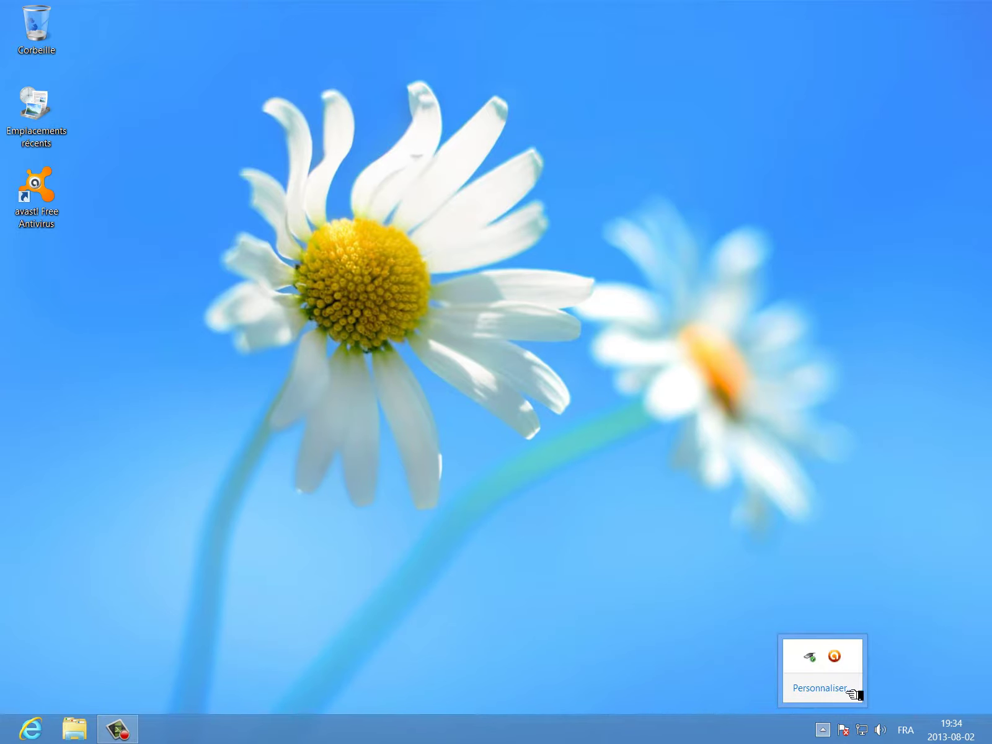
left_click(835, 656)
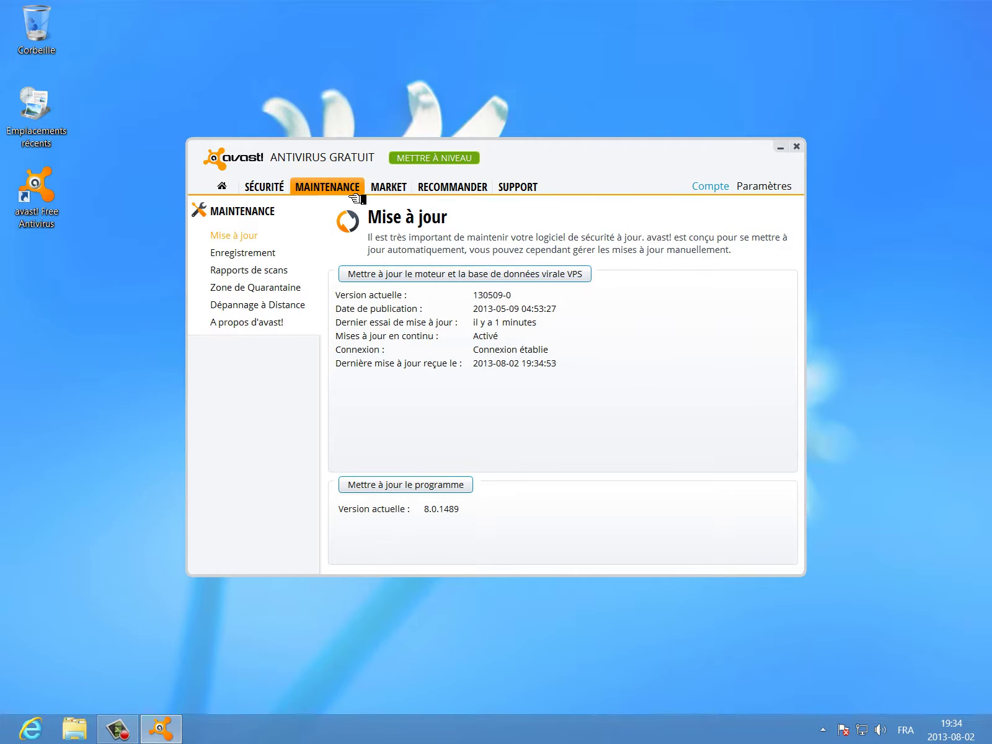
left_click(278, 190)
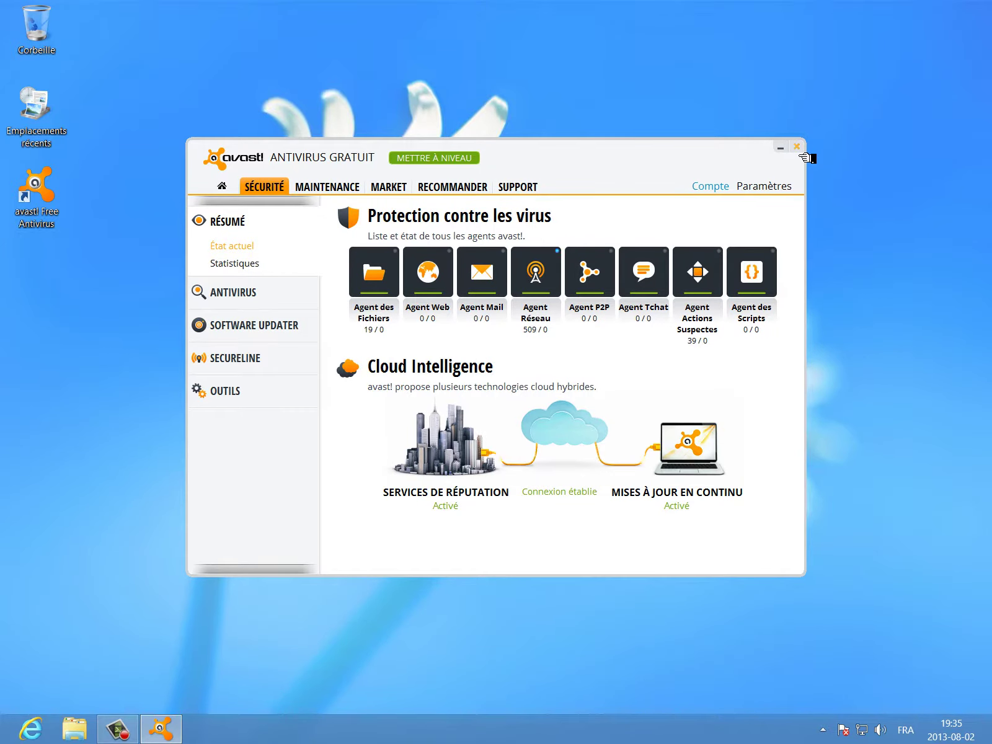
- Close the avast! window and bring up the Windows 8 Start screen
left_click(798, 148)
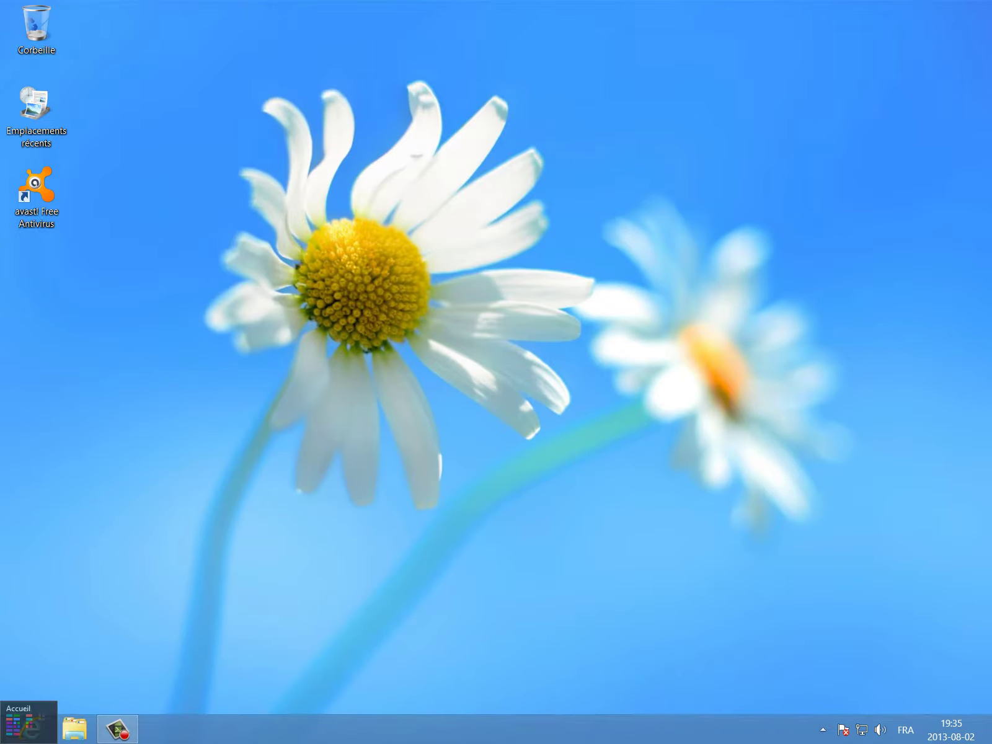
left_click(3, 742)
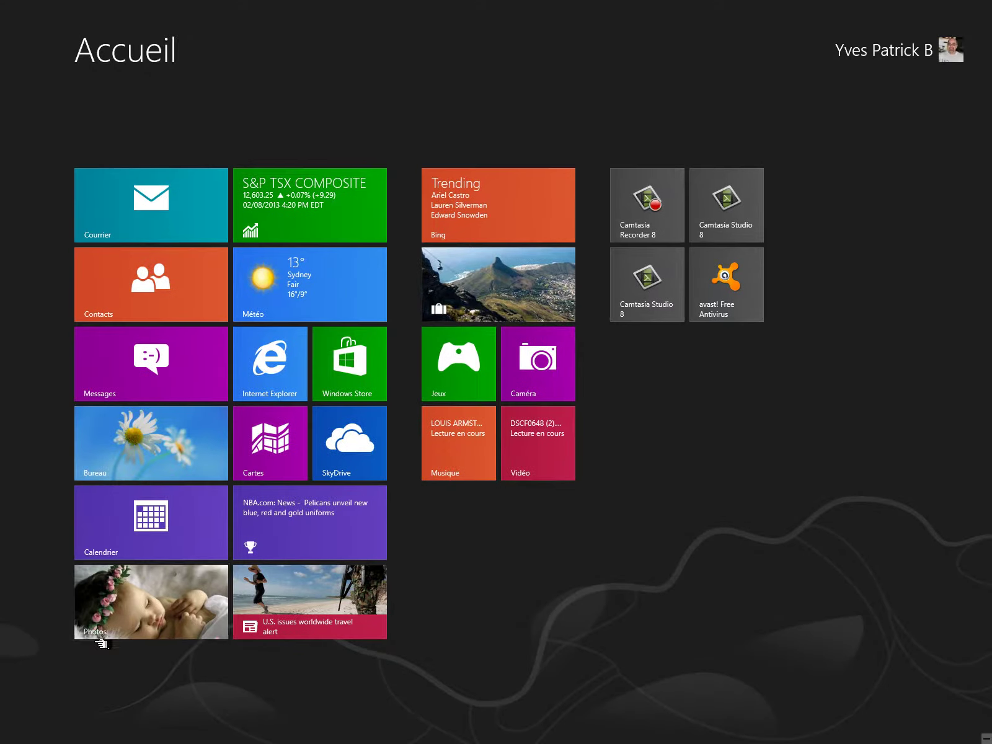